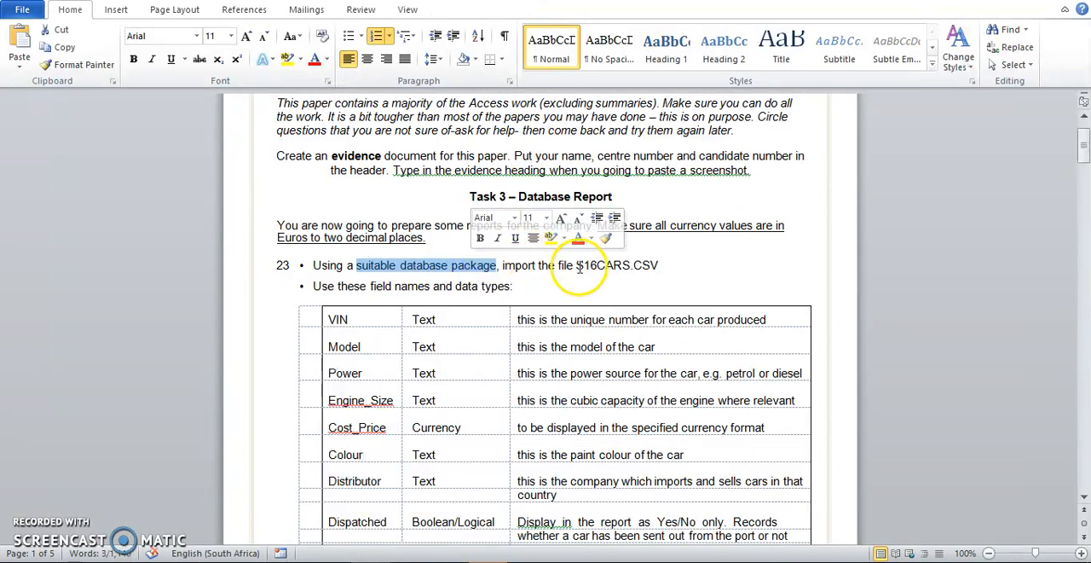
Switch from the exam paper to Access and create a blank database with a file name starting with Exam_s20.
{"action": "left_click_drag", "start_coordinate": [558, 266], "coordinate": [618, 270]}
{"action": "left_click", "coordinate": [470, 186]}
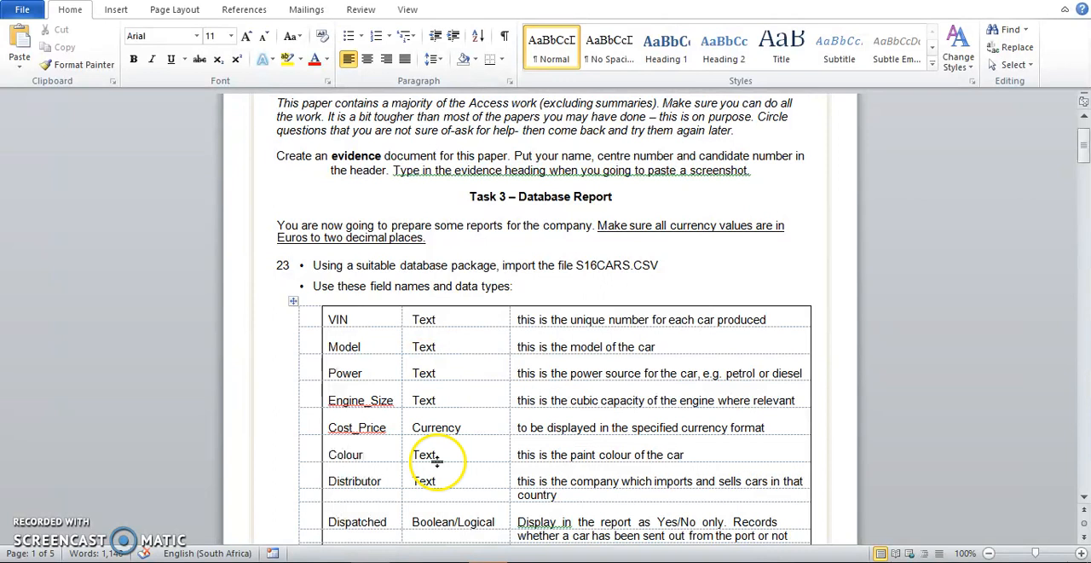
{"action": "key", "text": "alt+Tab"}
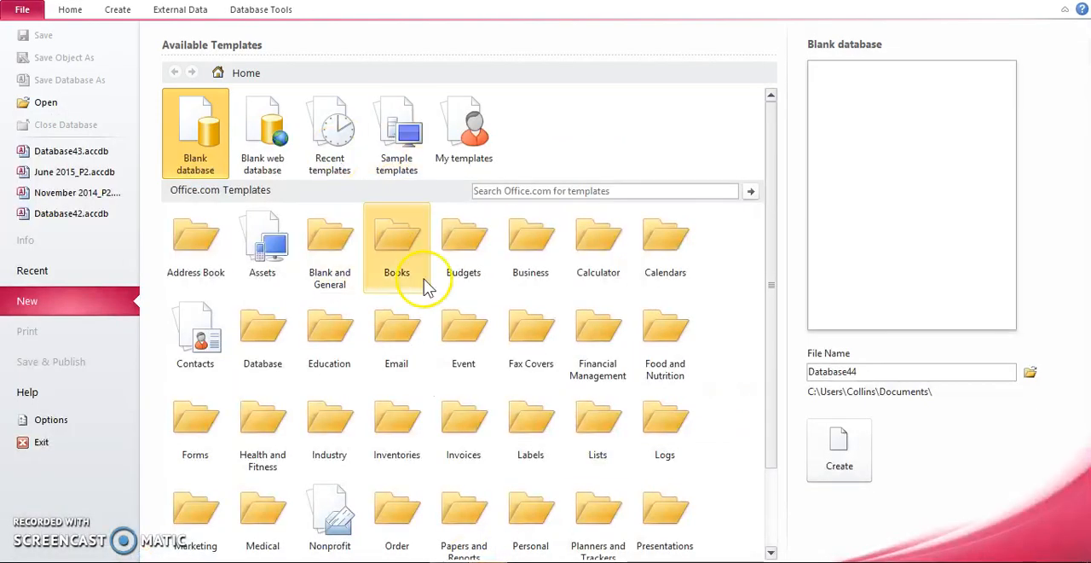
{"action": "left_click", "coordinate": [856, 371]}
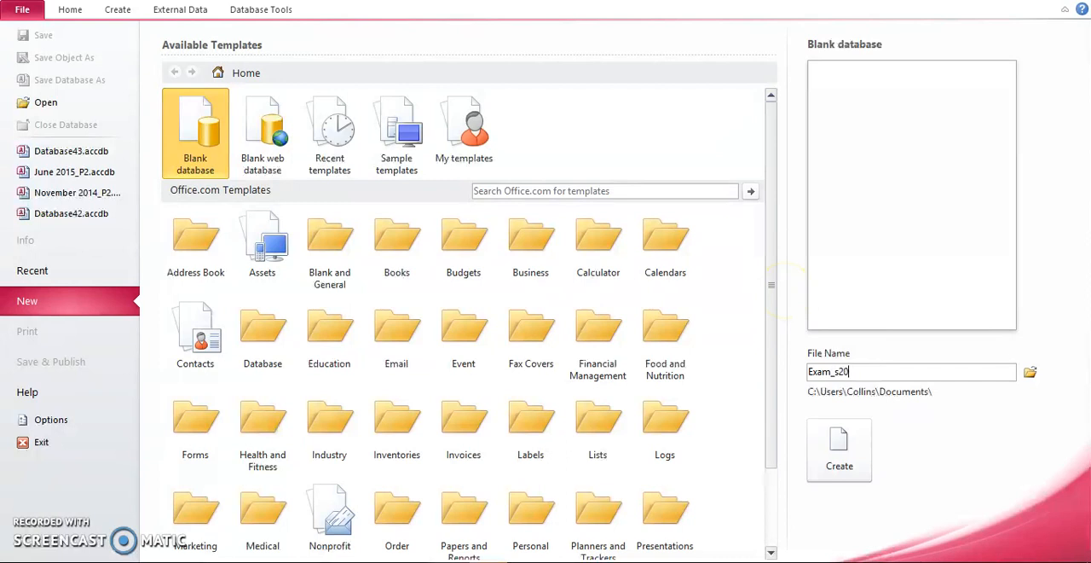
{"action": "left_click", "coordinate": [839, 448]}
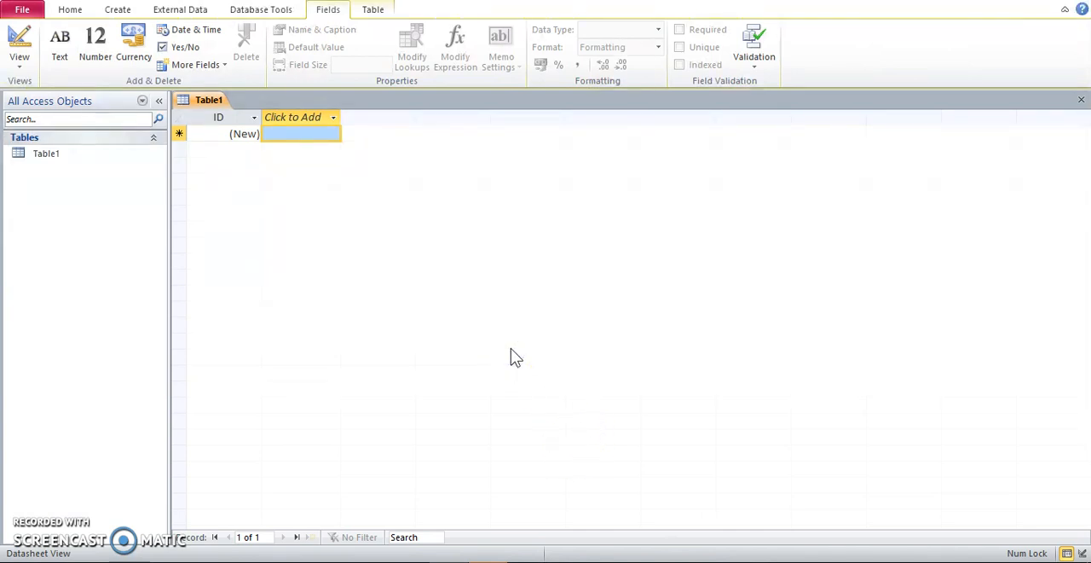
Start a text file import and choose S16CARS.csv from the 0417_2_SourceFiles folder inside Desktop\2016\0417_y16_sf_2 as the source.
{"action": "left_click", "coordinate": [196, 11]}
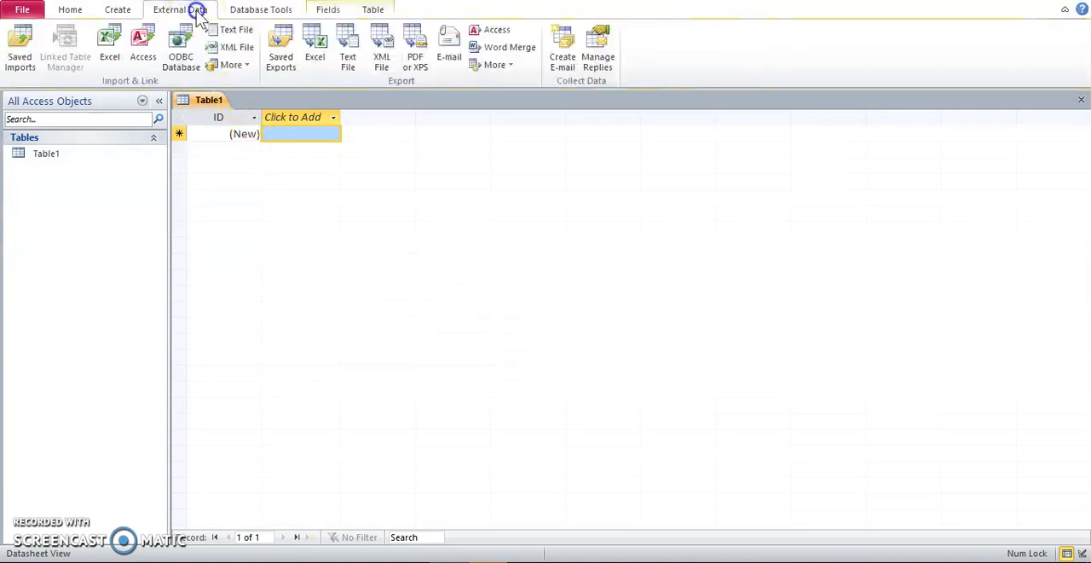
{"action": "left_click", "coordinate": [248, 30]}
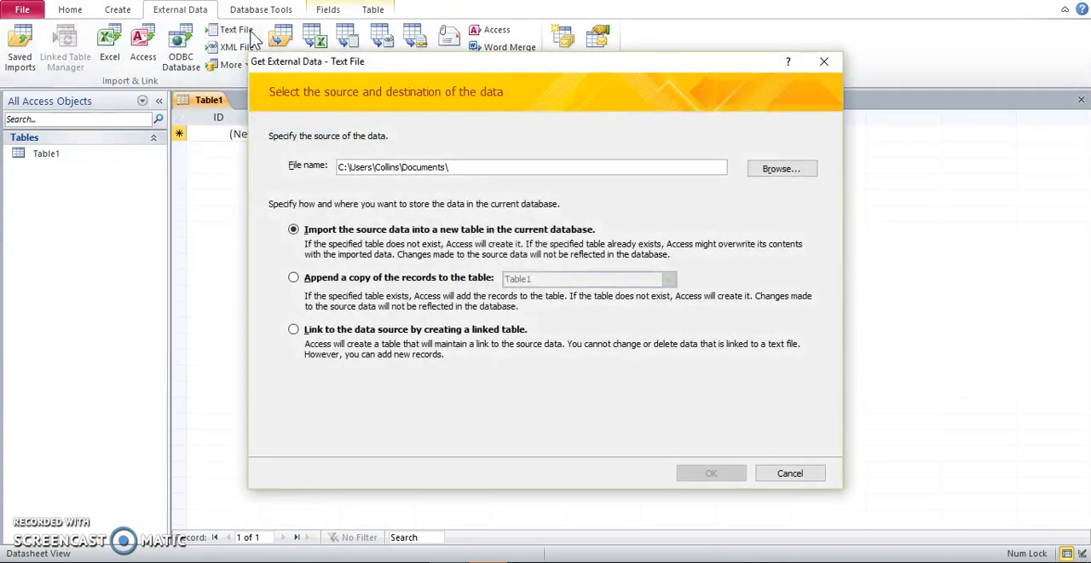
{"action": "left_click", "coordinate": [804, 175]}
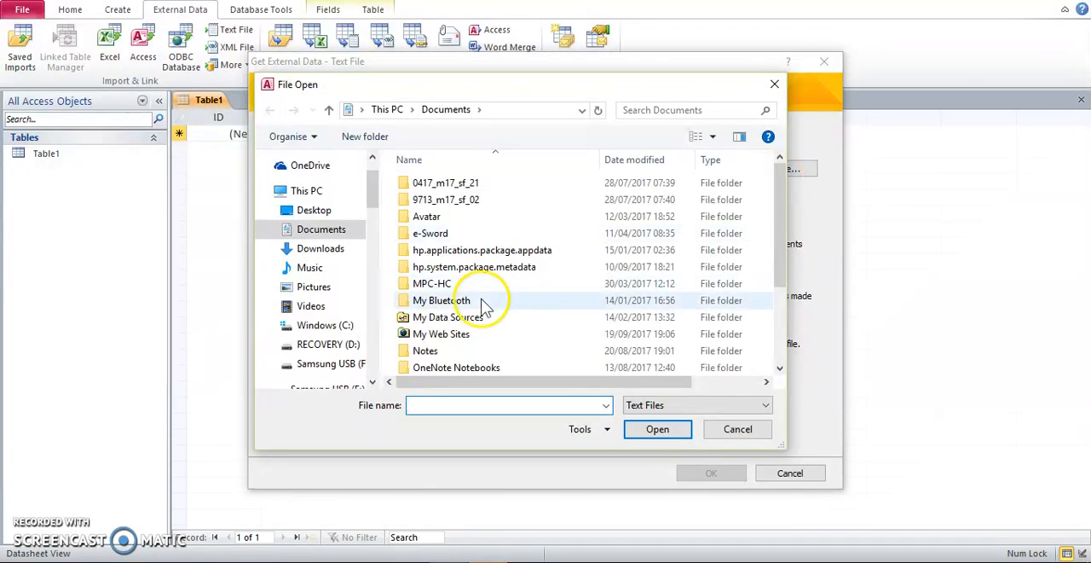
{"action": "left_click", "coordinate": [334, 213]}
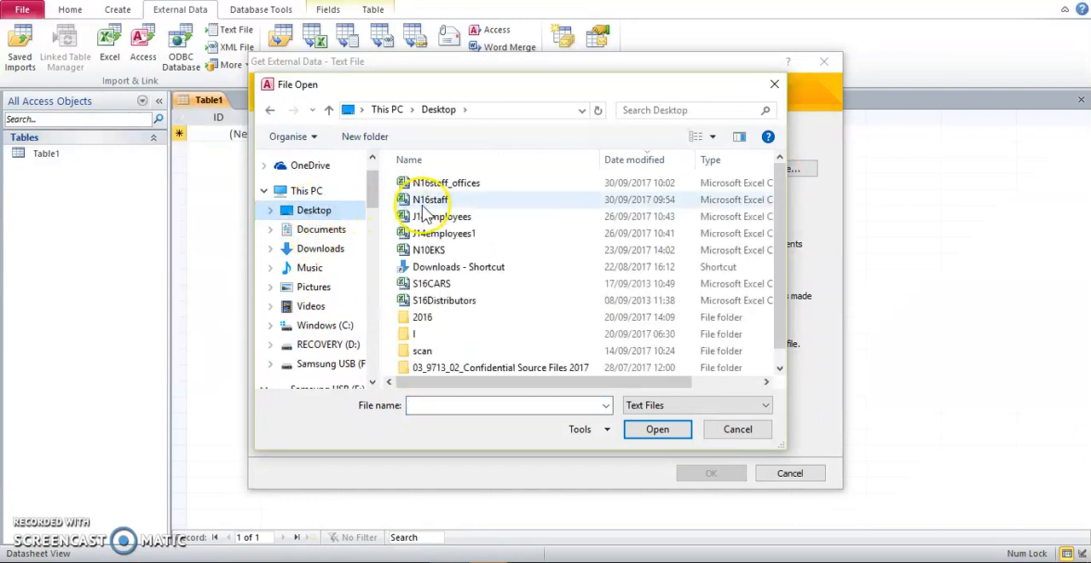
{"action": "double_click", "coordinate": [429, 314]}
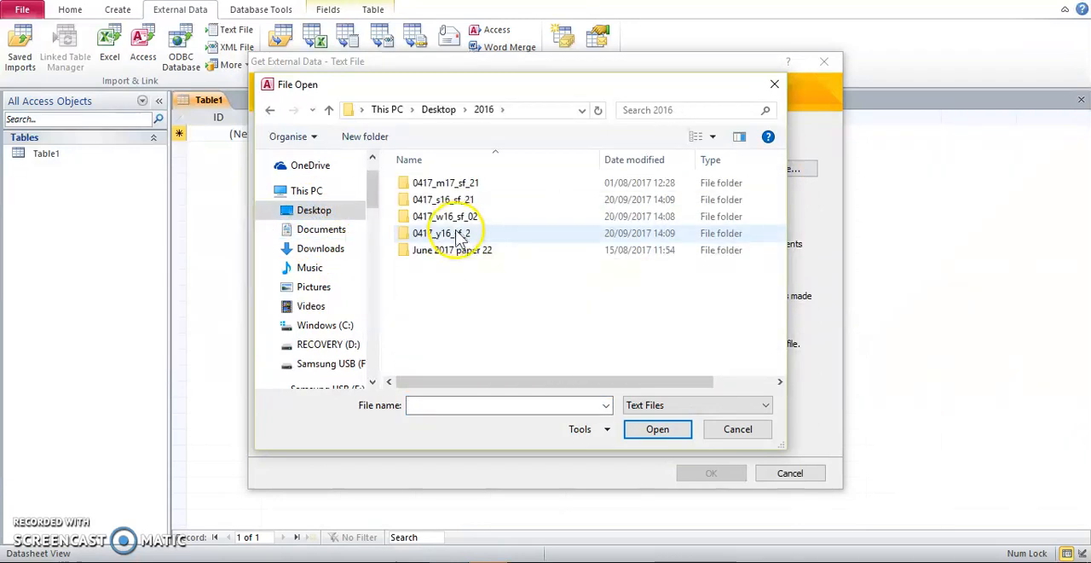
{"action": "double_click", "coordinate": [458, 234]}
{"action": "double_click", "coordinate": [460, 184]}
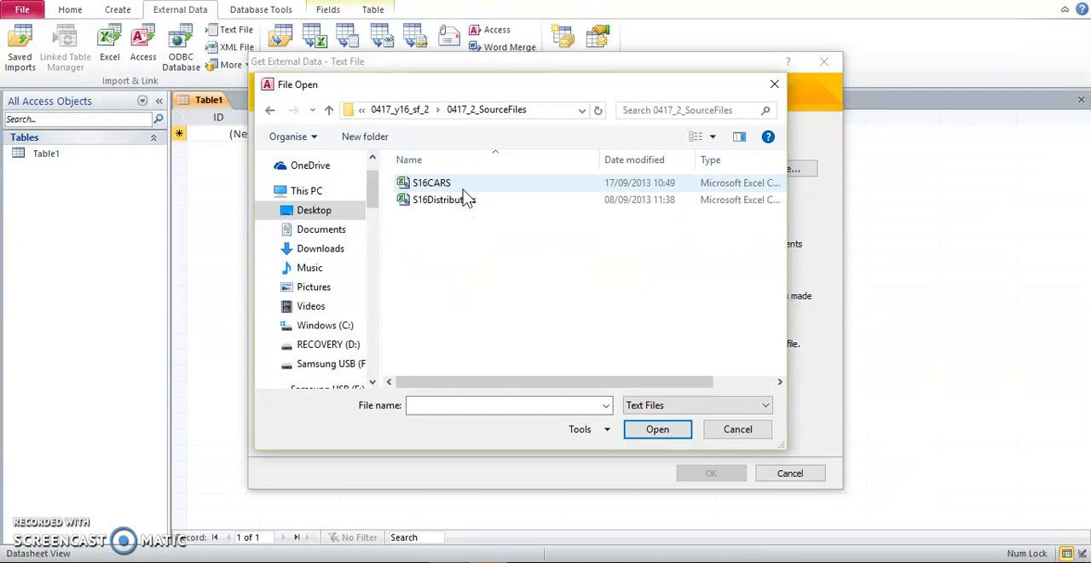
{"action": "double_click", "coordinate": [465, 185]}
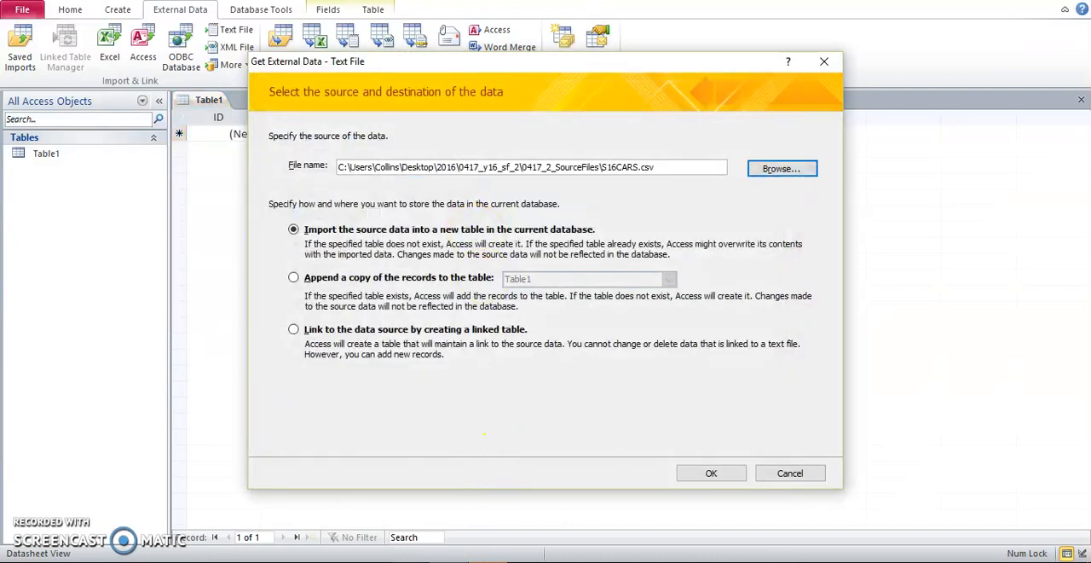
Switch to the Word exam paper and review the field names, data types and display formats required for S16CARS in question 23.
{"action": "left_click", "coordinate": [452, 561]}
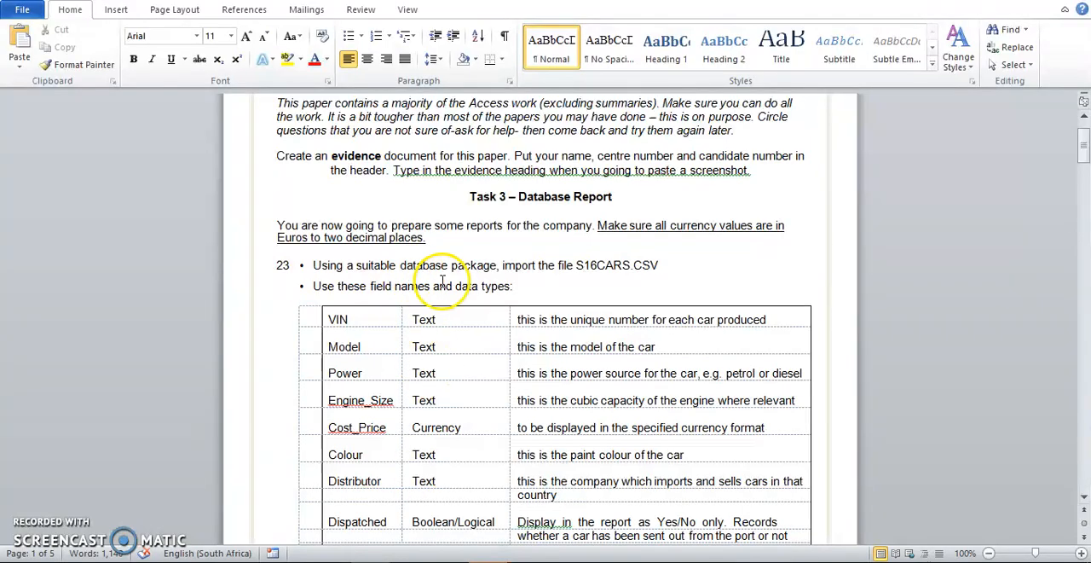
{"action": "scroll", "coordinate": [442, 282], "scroll_direction": "down", "scroll_amount": 3}
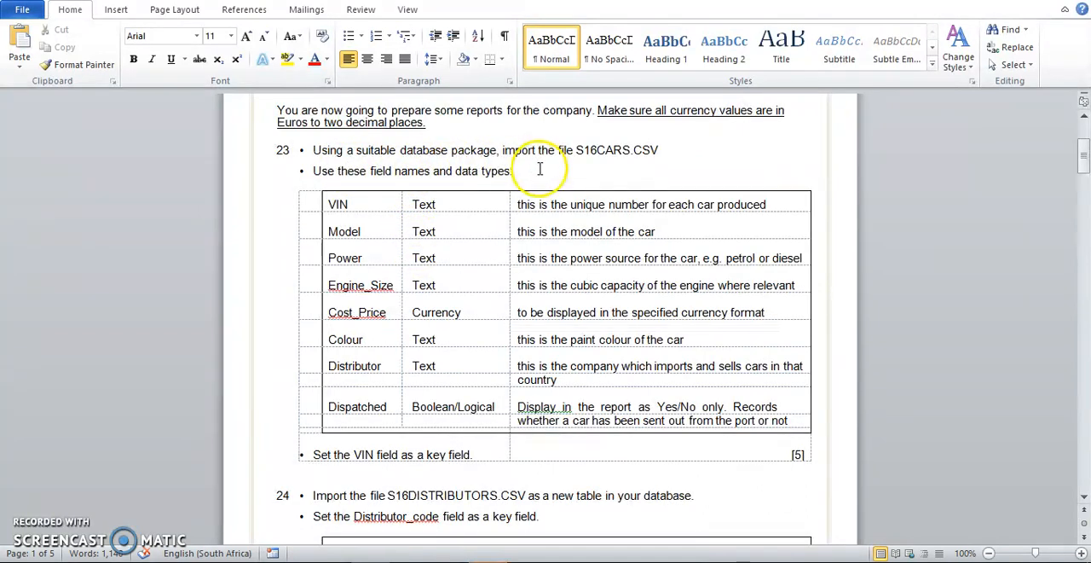
{"action": "left_click_drag", "start_coordinate": [351, 203], "coordinate": [365, 414]}
{"action": "left_click_drag", "start_coordinate": [434, 209], "coordinate": [442, 401]}
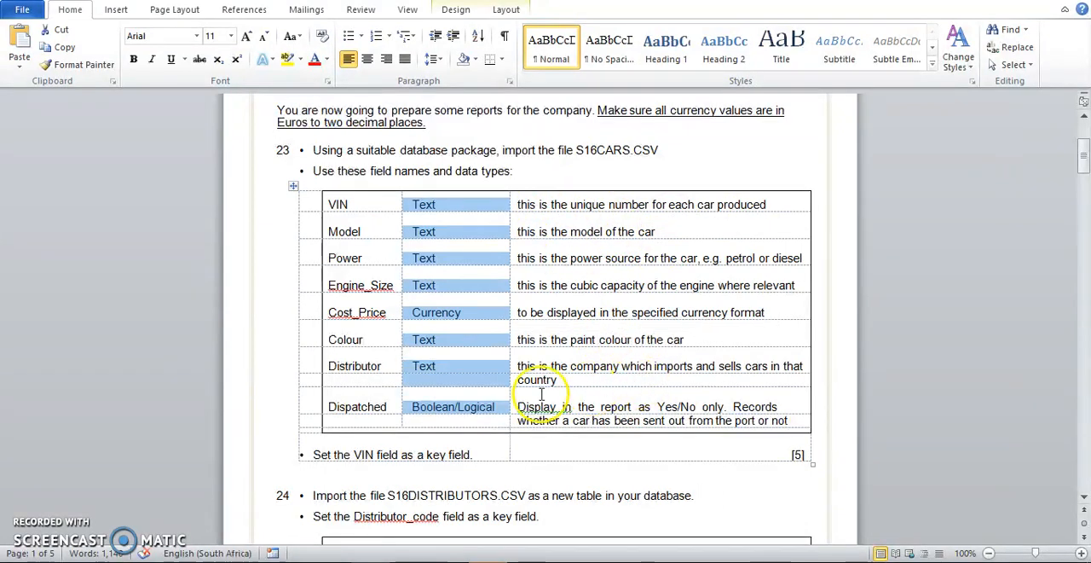
{"action": "left_click_drag", "start_coordinate": [657, 406], "coordinate": [692, 408]}
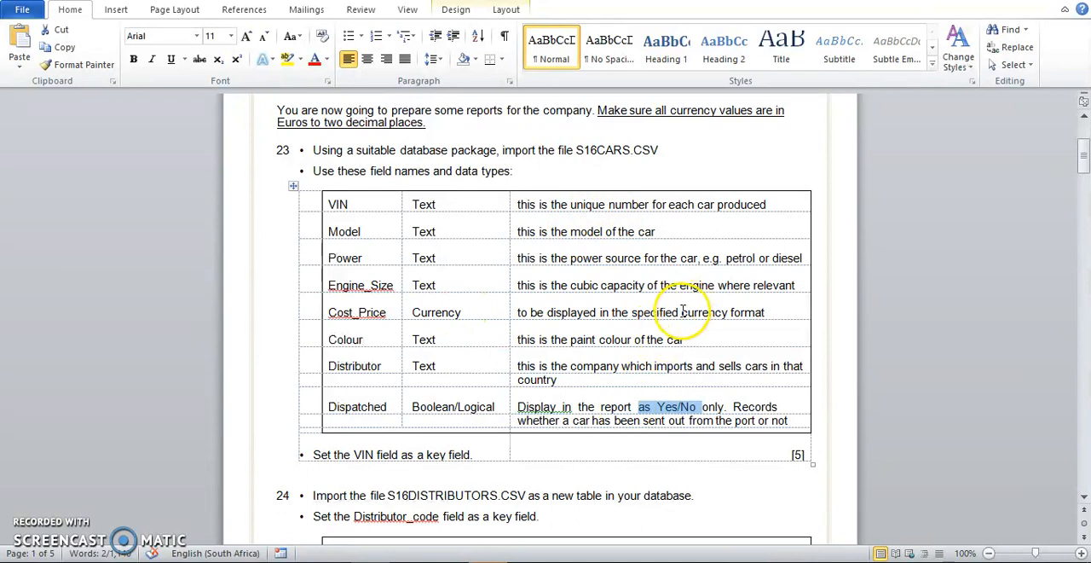
{"action": "left_click_drag", "start_coordinate": [681, 312], "coordinate": [731, 315]}
{"action": "left_click", "coordinate": [646, 275]}
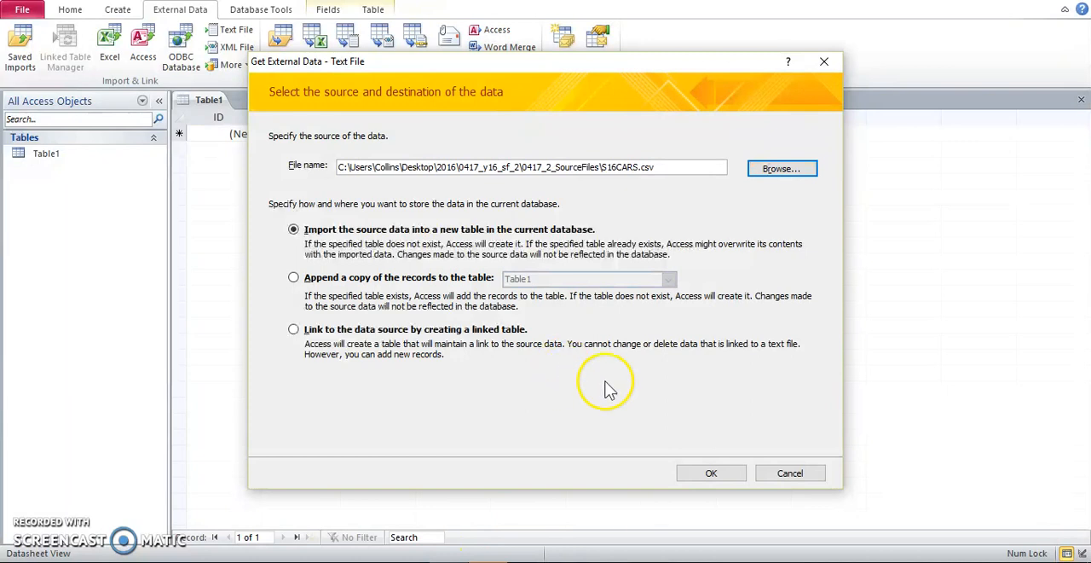
Import S16CARS into a new table as comma-delimited data with field names in the first row, and open the advanced import specification.
{"action": "left_click", "coordinate": [711, 472]}
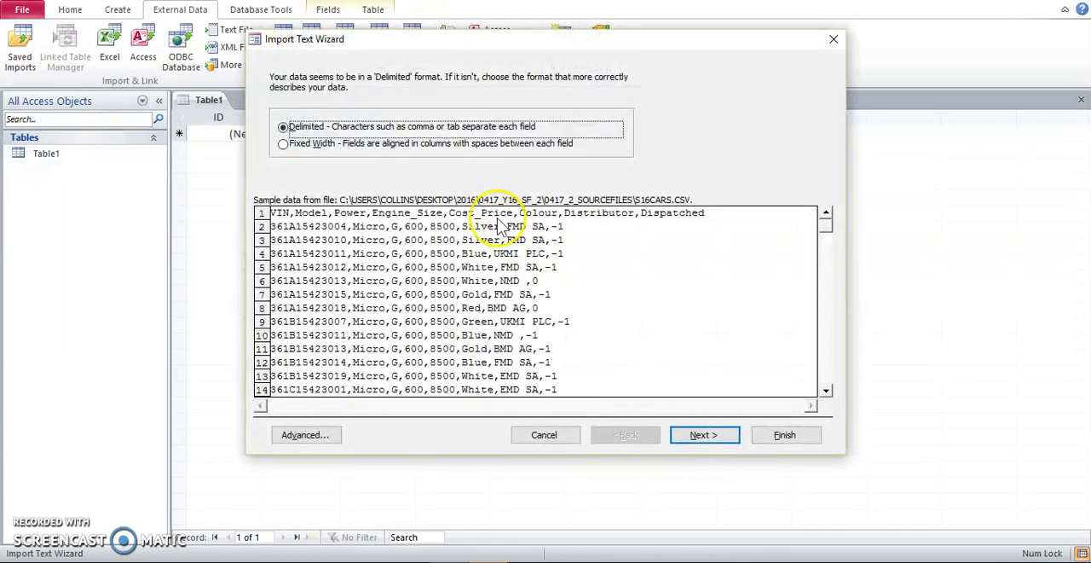
{"action": "left_click", "coordinate": [705, 437]}
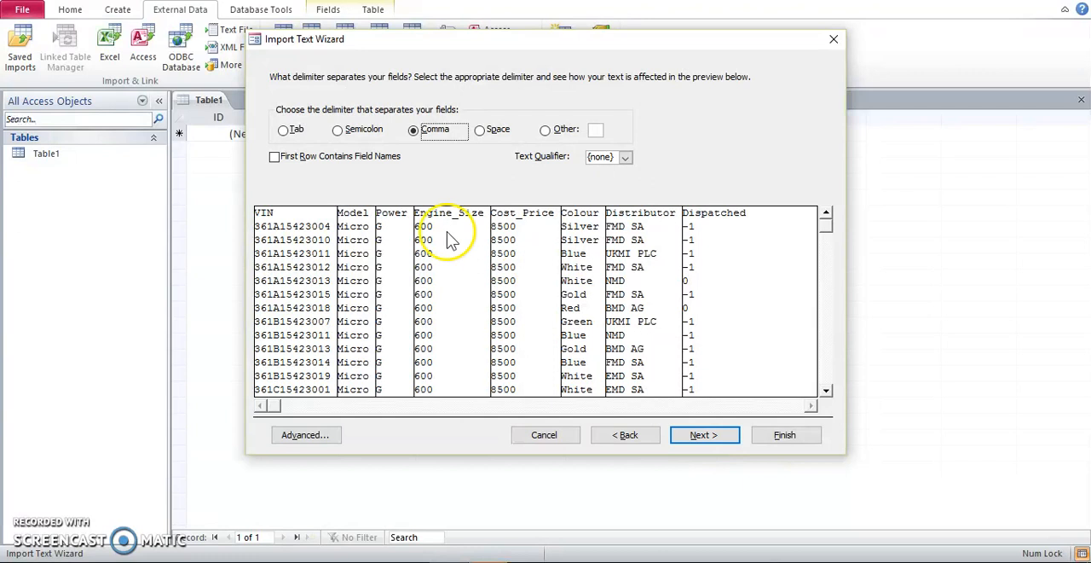
{"action": "left_click", "coordinate": [383, 167]}
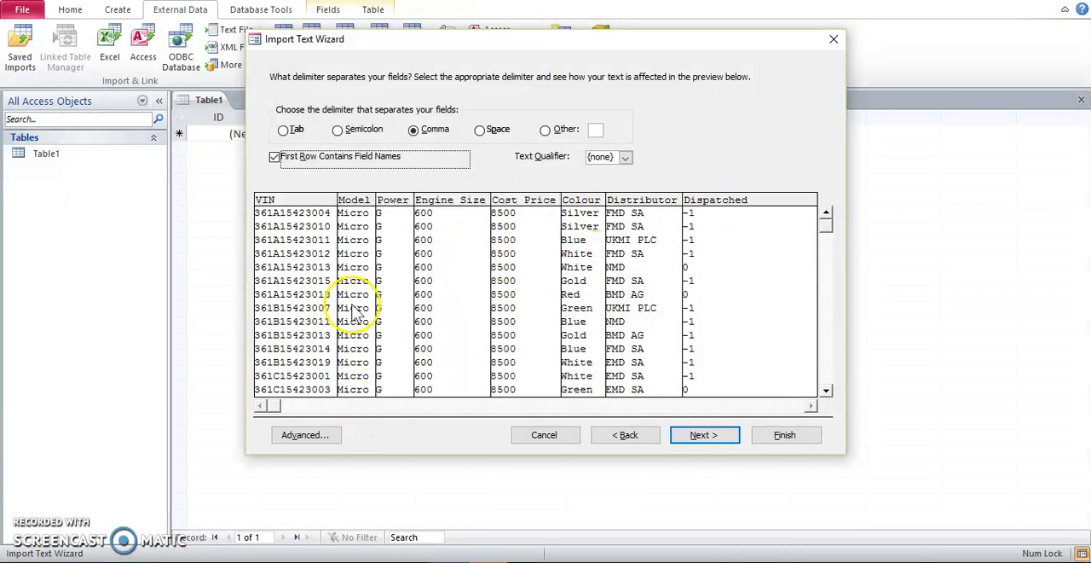
{"action": "left_click", "coordinate": [335, 432]}
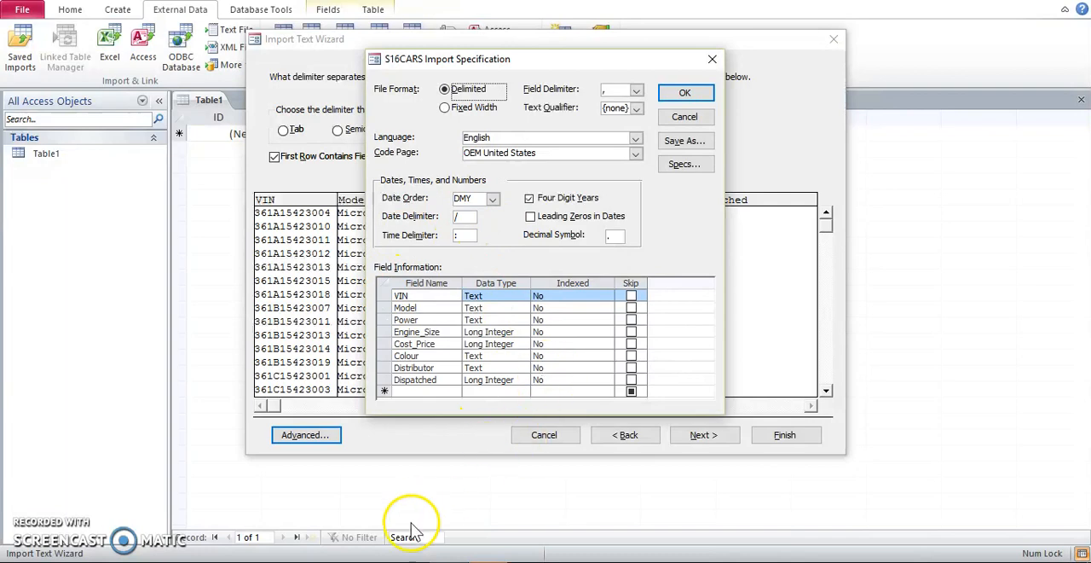
Compare the data types of the VIN, Model and Power fields in the import specification with the exam paper in Word.
{"action": "left_click", "coordinate": [368, 520]}
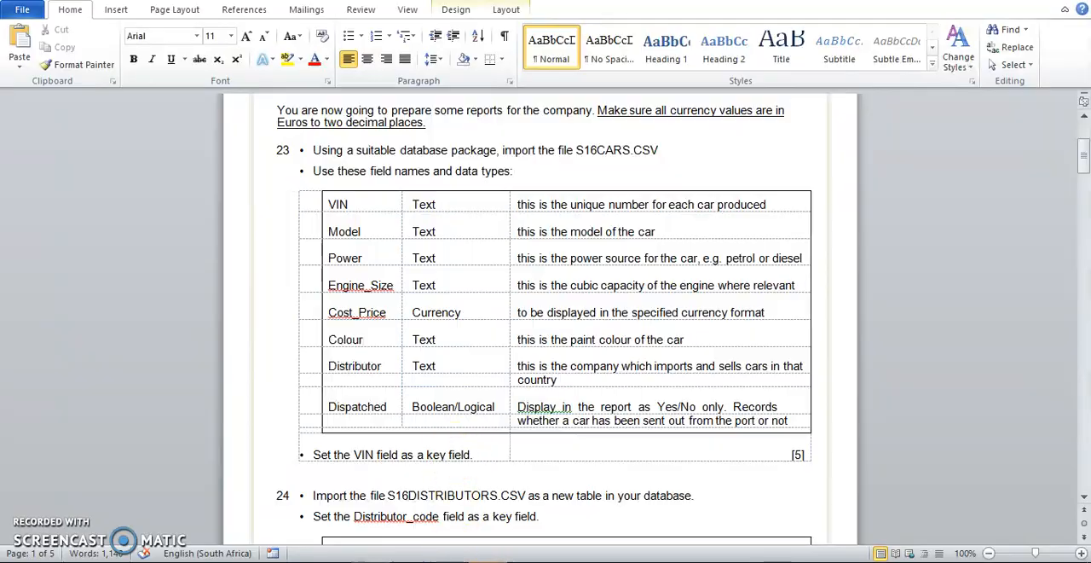
{"action": "left_click", "coordinate": [459, 562]}
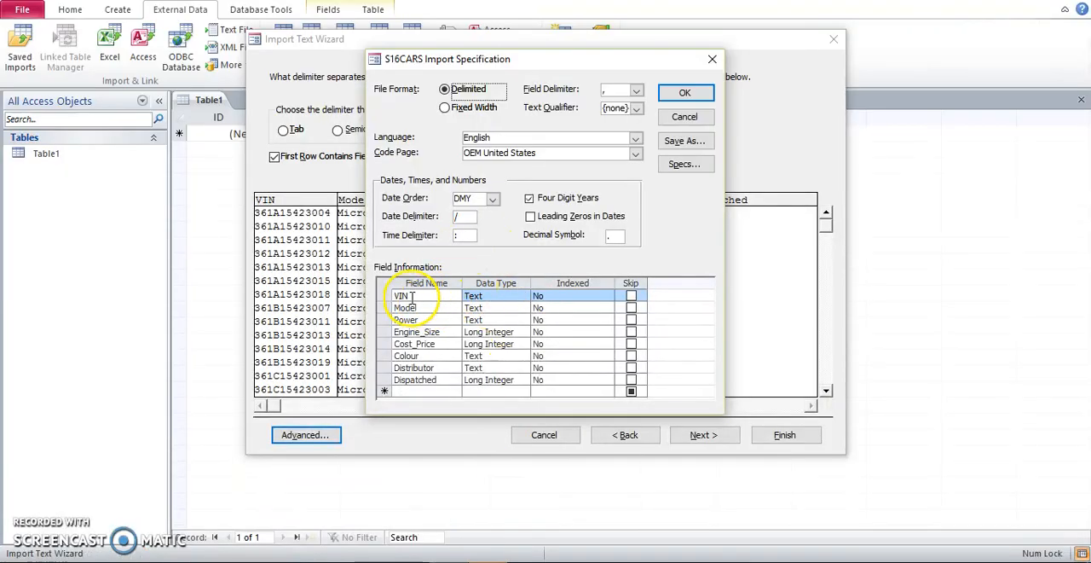
{"action": "left_click", "coordinate": [487, 296]}
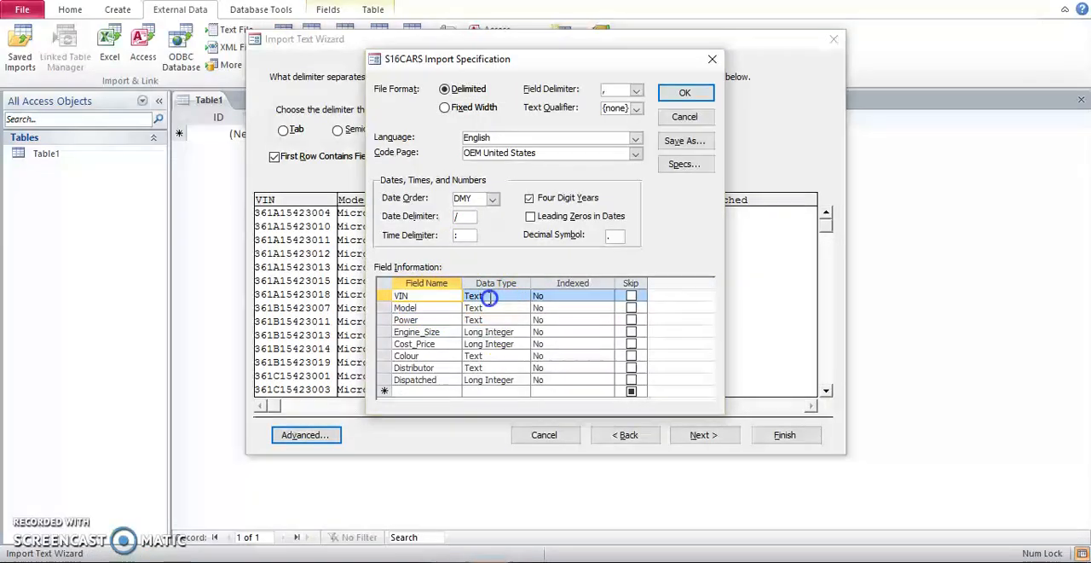
{"action": "left_click", "coordinate": [440, 311]}
{"action": "left_click", "coordinate": [419, 319]}
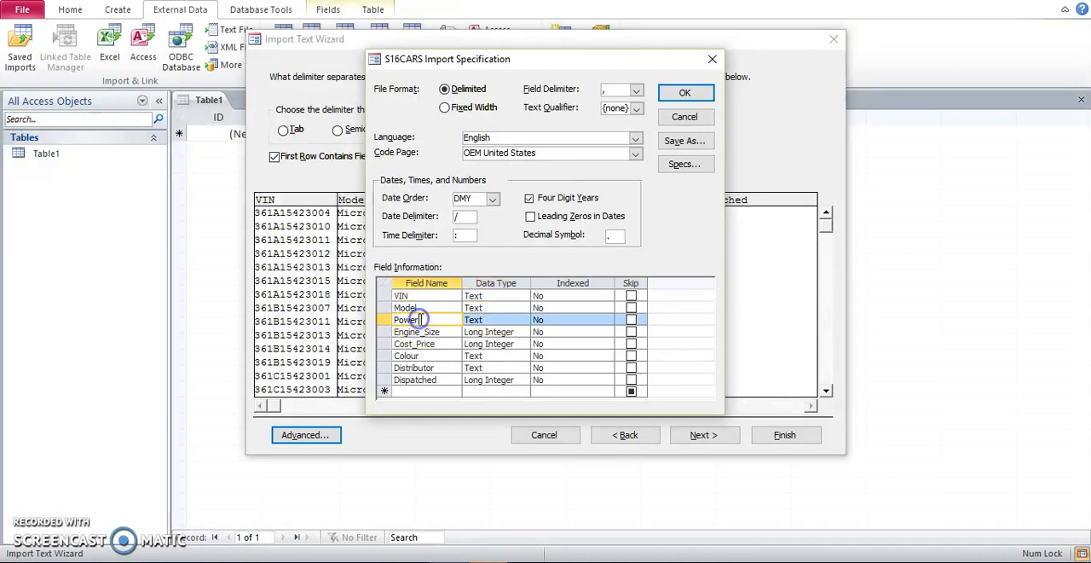
{"action": "left_click", "coordinate": [488, 319]}
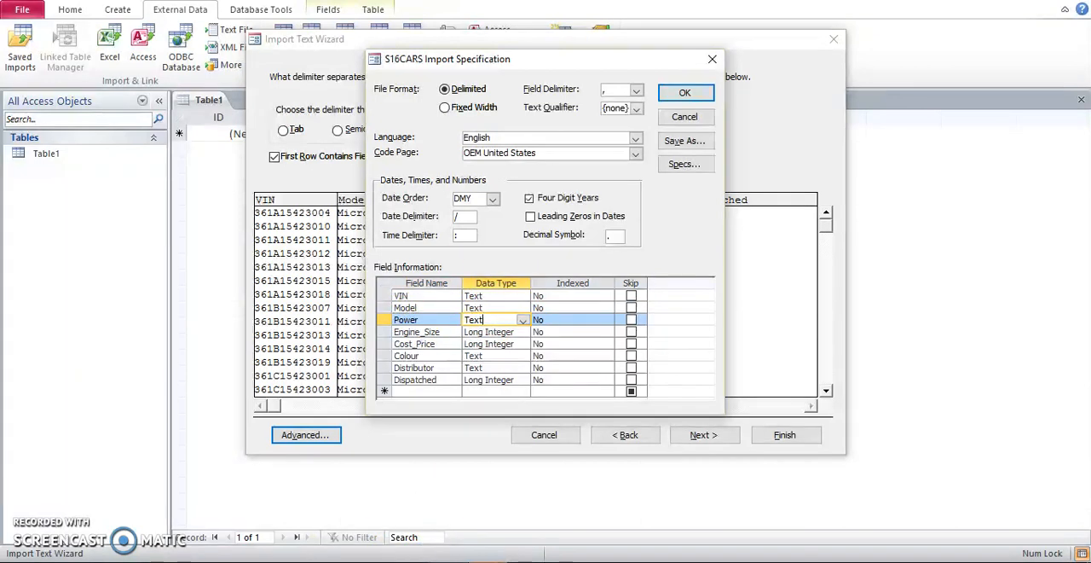
Check the Engine_Size requirement in the Word exam paper and set that field's data type to Text in the Access import specification.
{"action": "mouse_move", "coordinate": [409, 561]}
{"action": "left_click", "coordinate": [439, 558]}
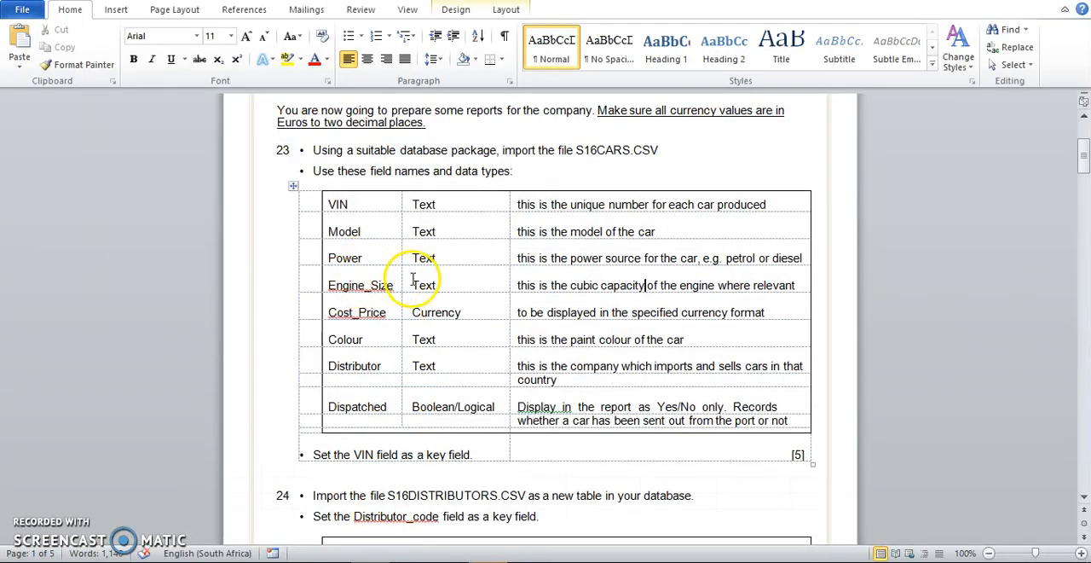
{"action": "left_click", "coordinate": [437, 560]}
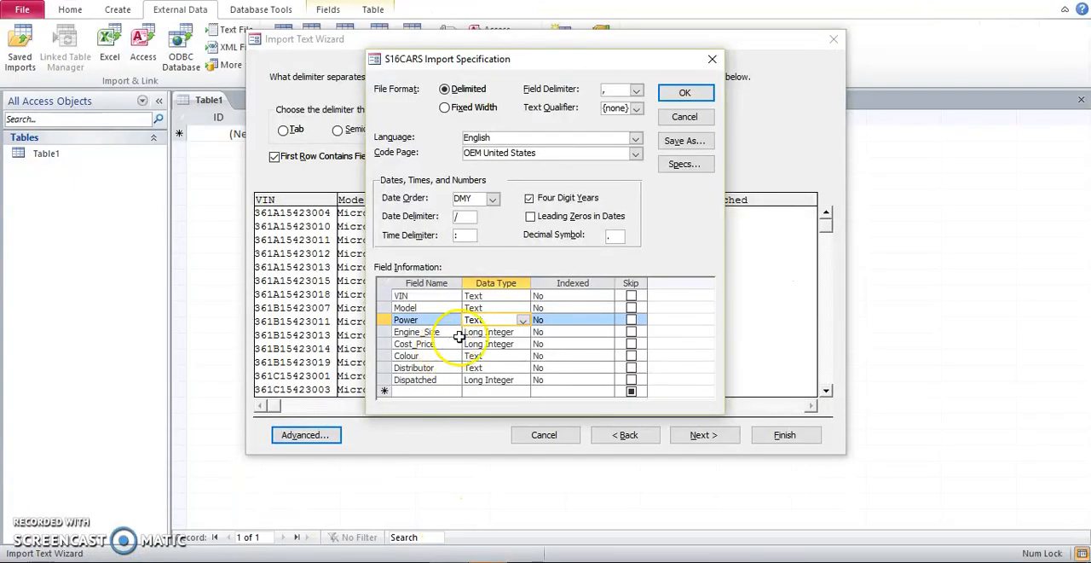
{"action": "left_click", "coordinate": [491, 332]}
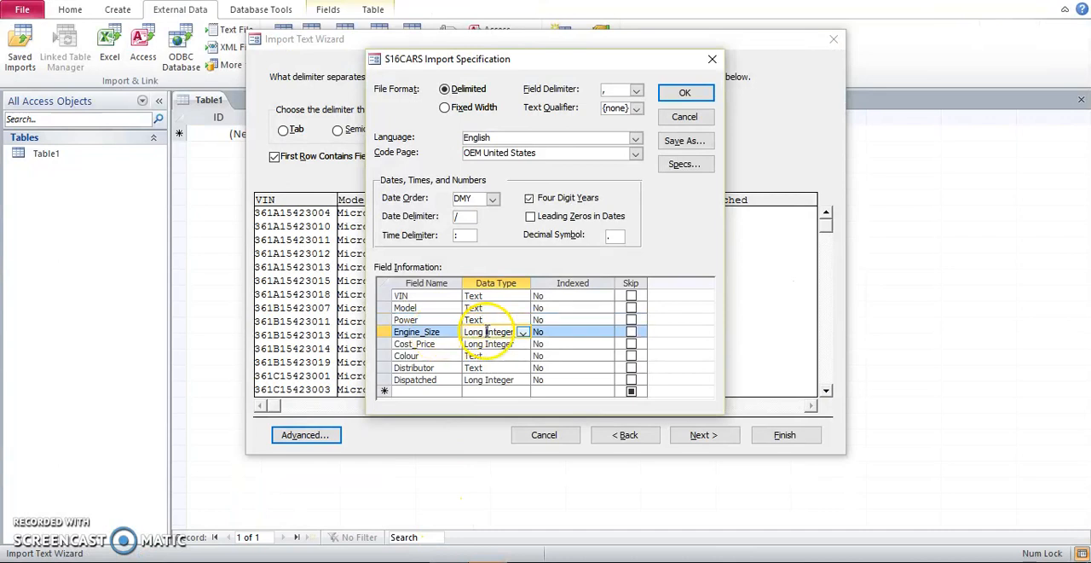
{"action": "left_click", "coordinate": [524, 332]}
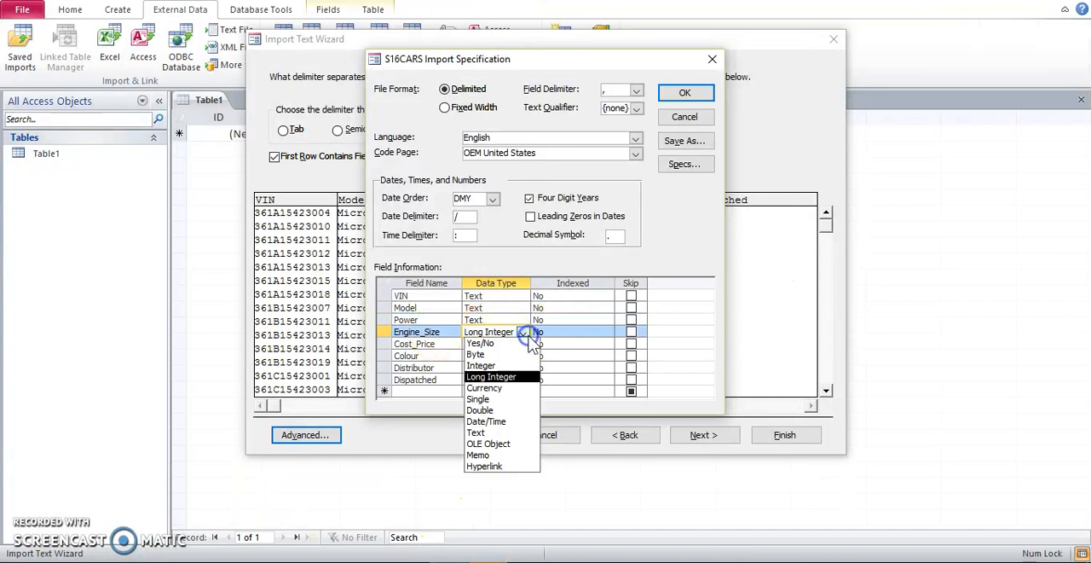
{"action": "left_click", "coordinate": [481, 432]}
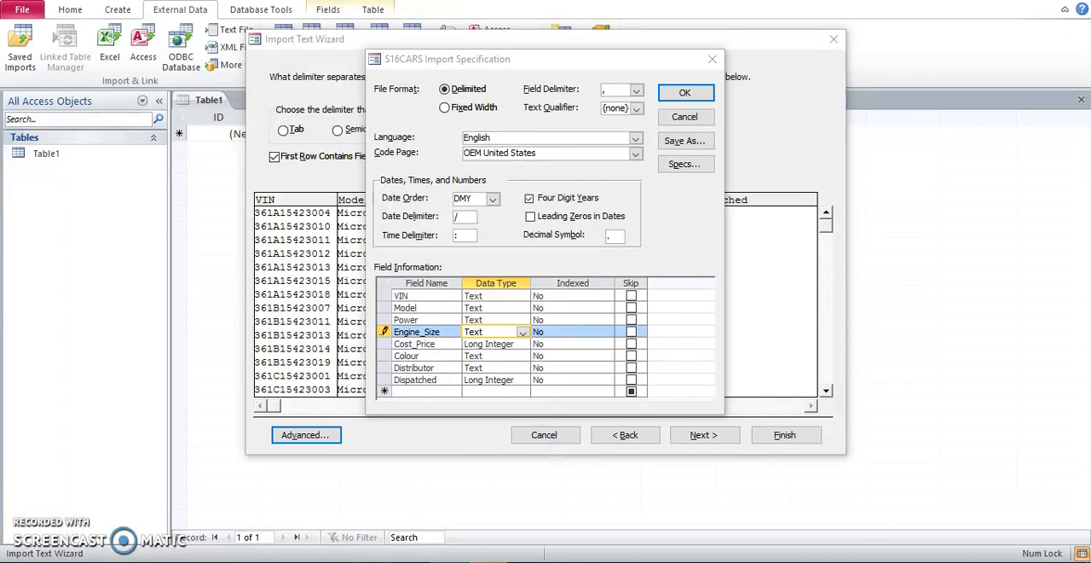
Check the Cost_Price requirement in the Word exam paper and set that field's data type to Currency in the Access import specification.
{"action": "left_click", "coordinate": [384, 560]}
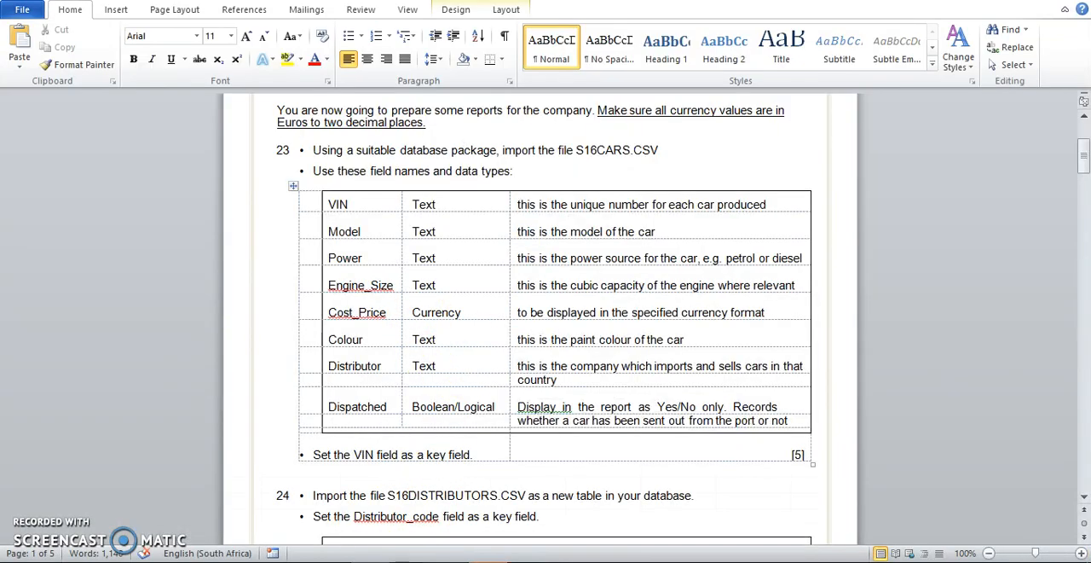
{"action": "key", "text": "alt+Tab"}
{"action": "left_click", "coordinate": [508, 344]}
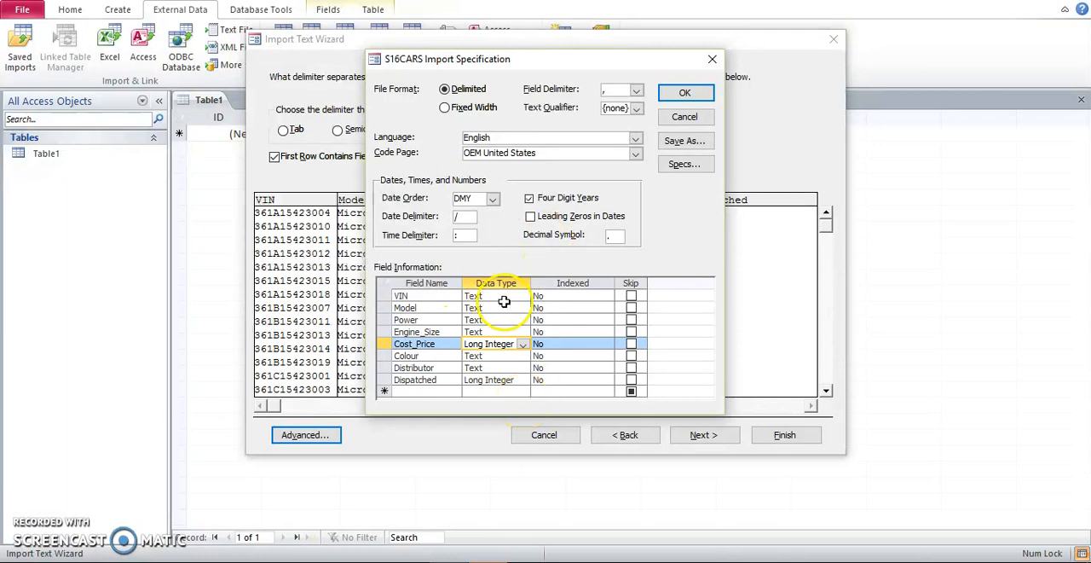
{"action": "left_click", "coordinate": [523, 348]}
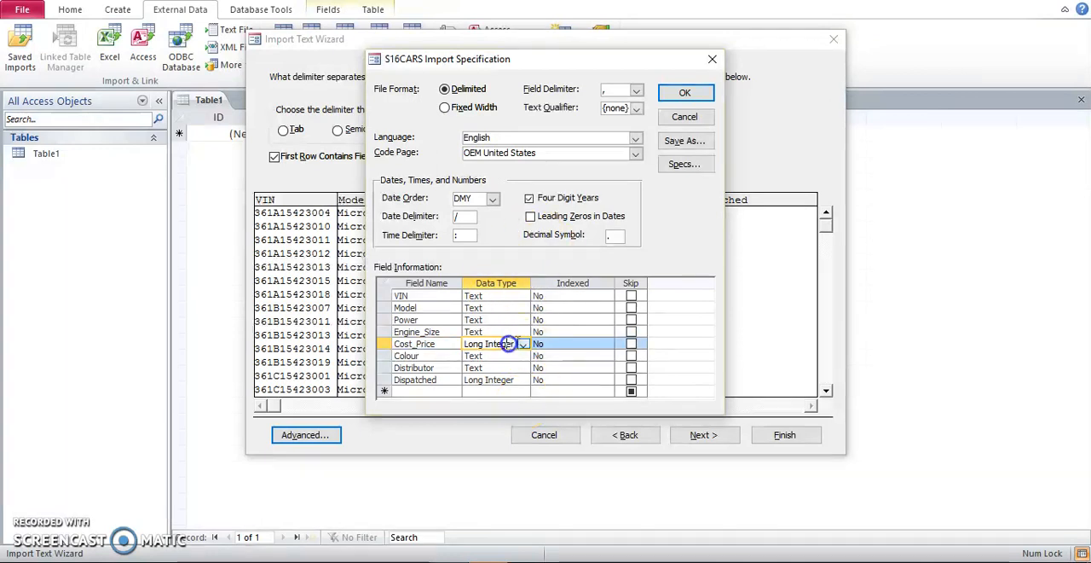
{"action": "left_click", "coordinate": [523, 345]}
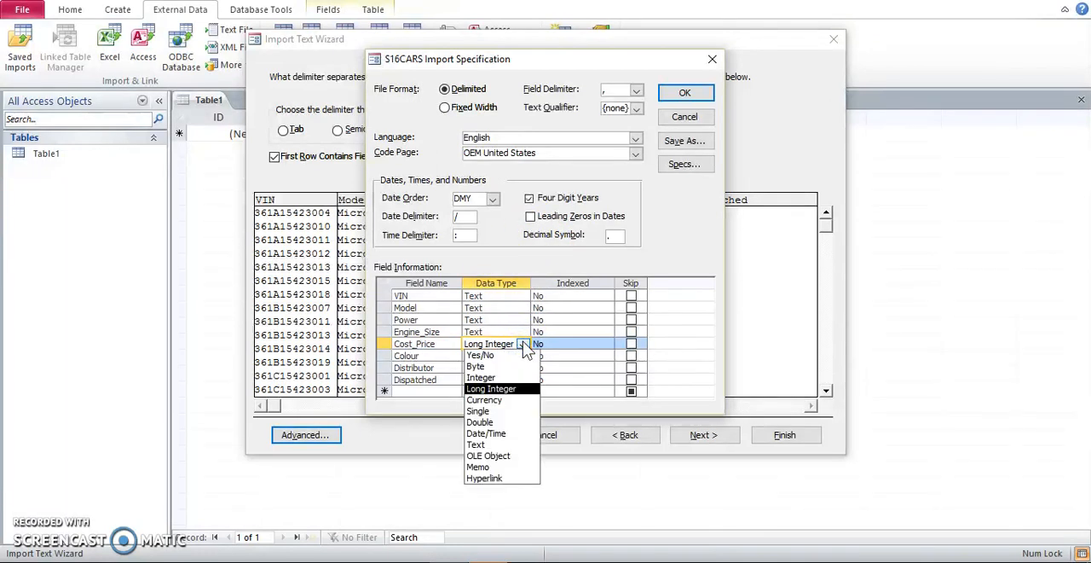
{"action": "left_click", "coordinate": [510, 399]}
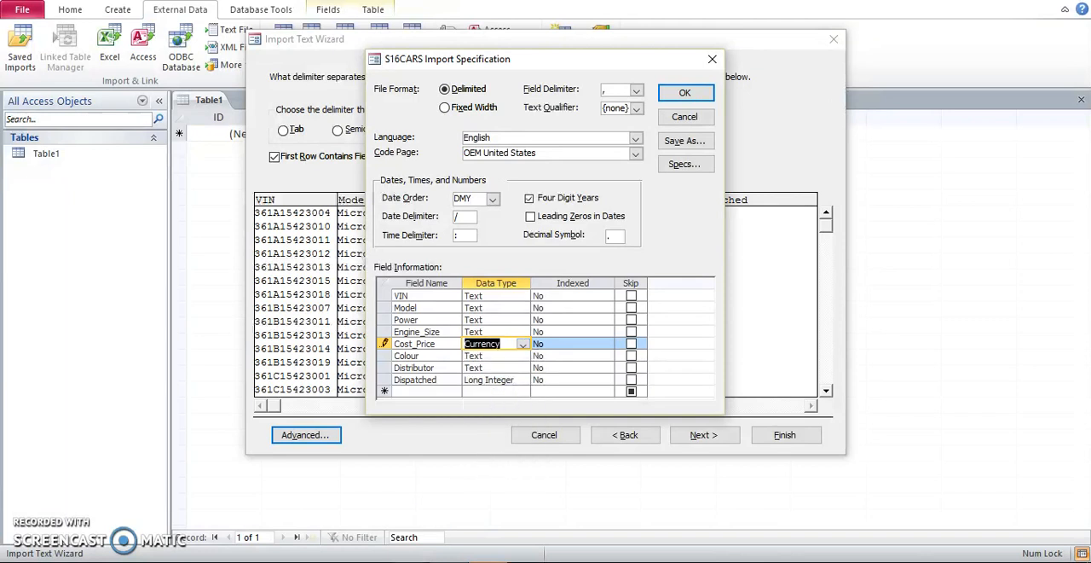
Check the Dispatched requirement in the Word exam paper, set that field's data type to Yes/No in the Access import specification and accept it.
{"action": "left_click", "coordinate": [370, 562]}
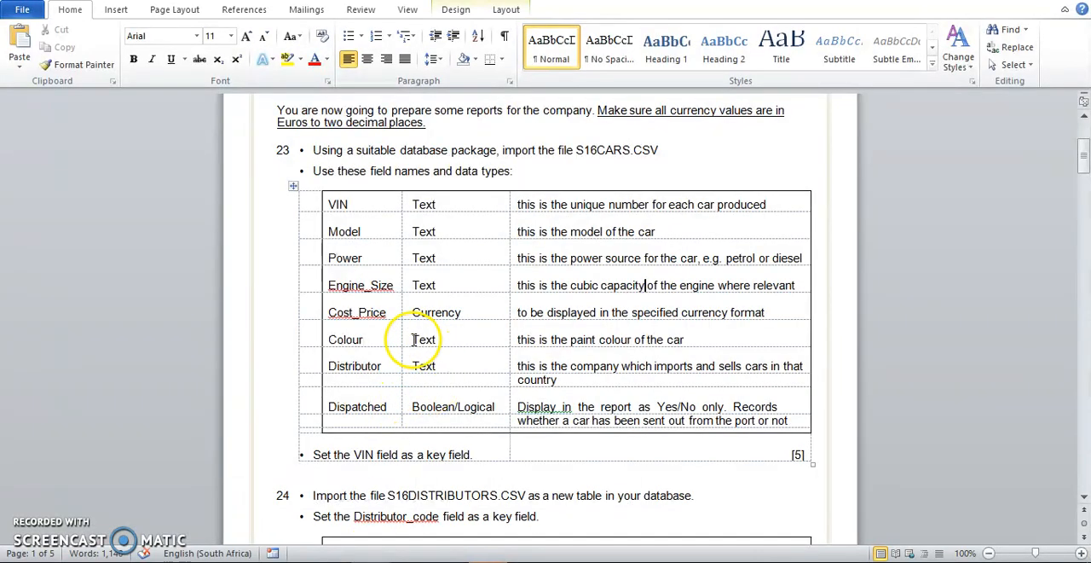
{"action": "left_click", "coordinate": [457, 561]}
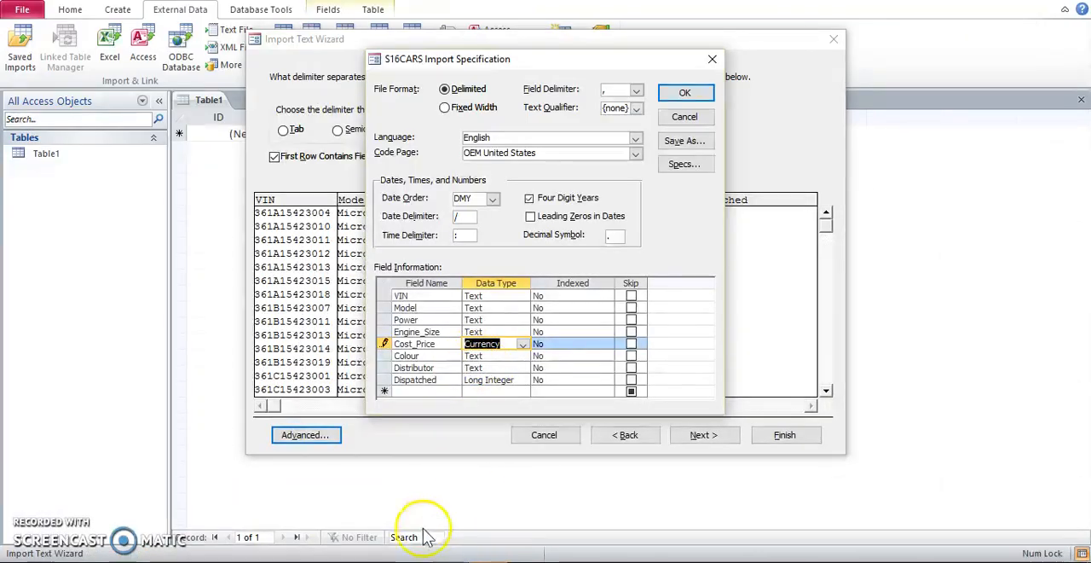
{"action": "left_click", "coordinate": [435, 561]}
{"action": "left_click", "coordinate": [413, 406]}
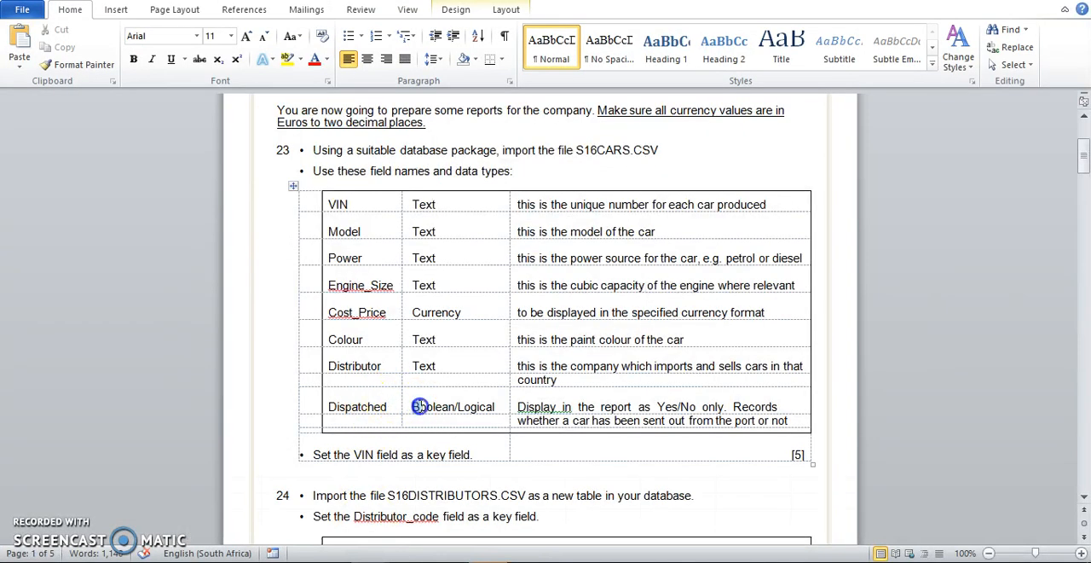
{"action": "left_click", "coordinate": [455, 482]}
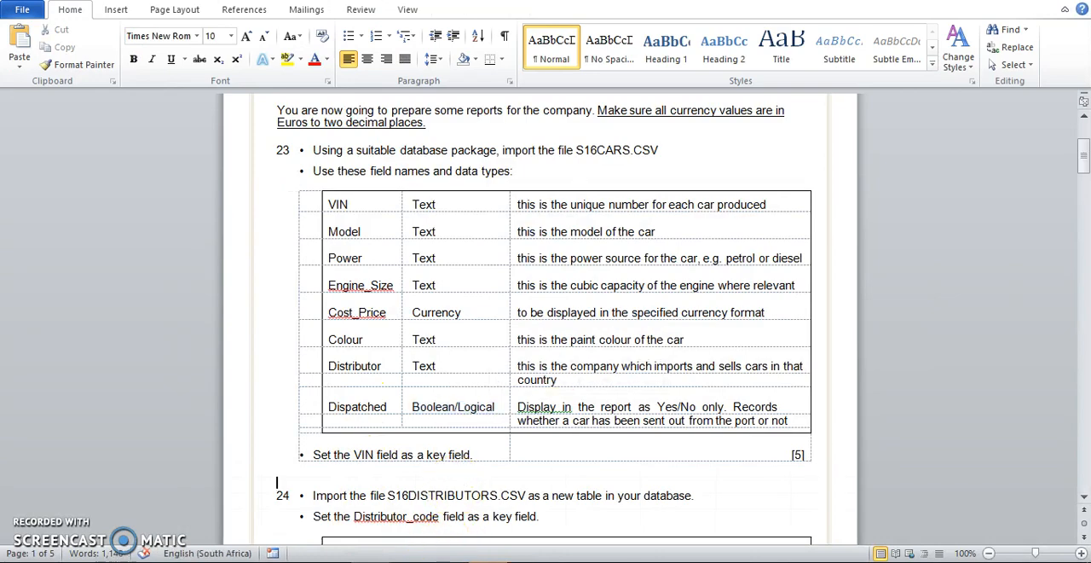
{"action": "left_click", "coordinate": [461, 561]}
{"action": "left_click", "coordinate": [495, 382]}
{"action": "left_click", "coordinate": [518, 381]}
{"action": "left_click", "coordinate": [516, 393]}
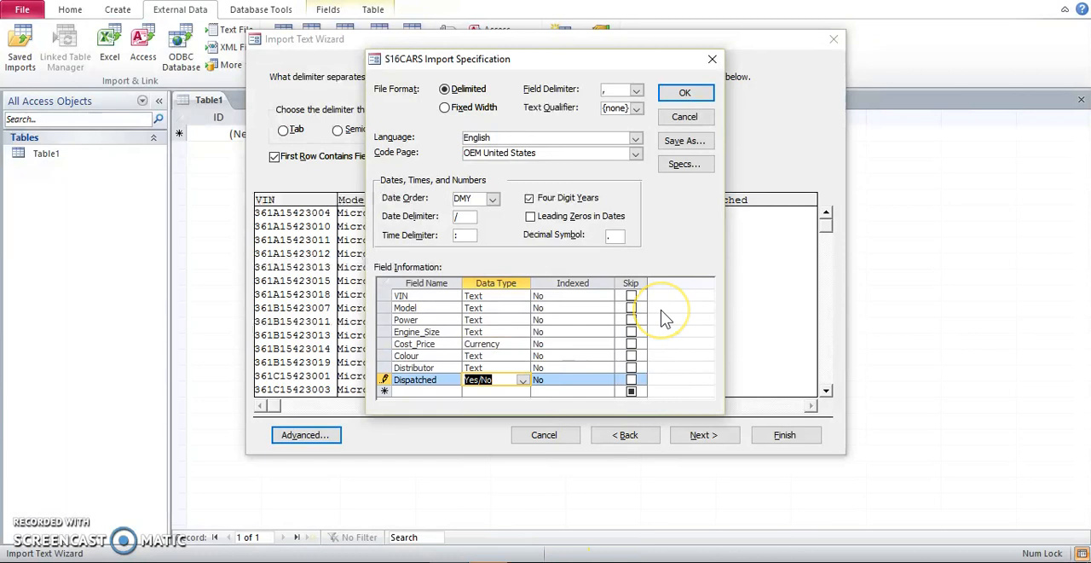
{"action": "left_click", "coordinate": [685, 92]}
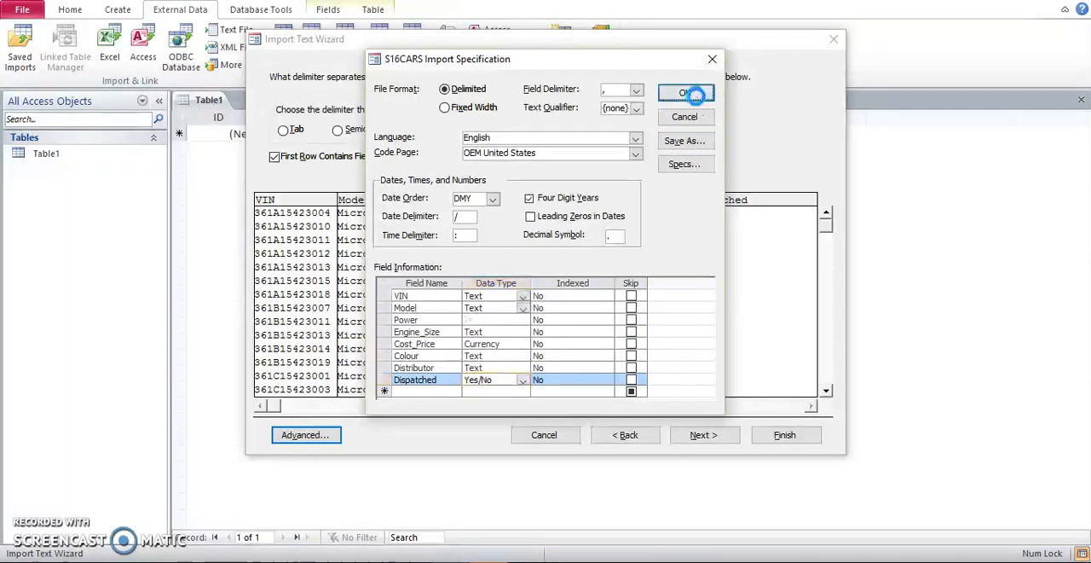
Choose VIN as the primary key for the import, checking it against the key field instruction in the Word exam paper.
{"action": "left_click", "coordinate": [701, 433]}
{"action": "left_click", "coordinate": [701, 434]}
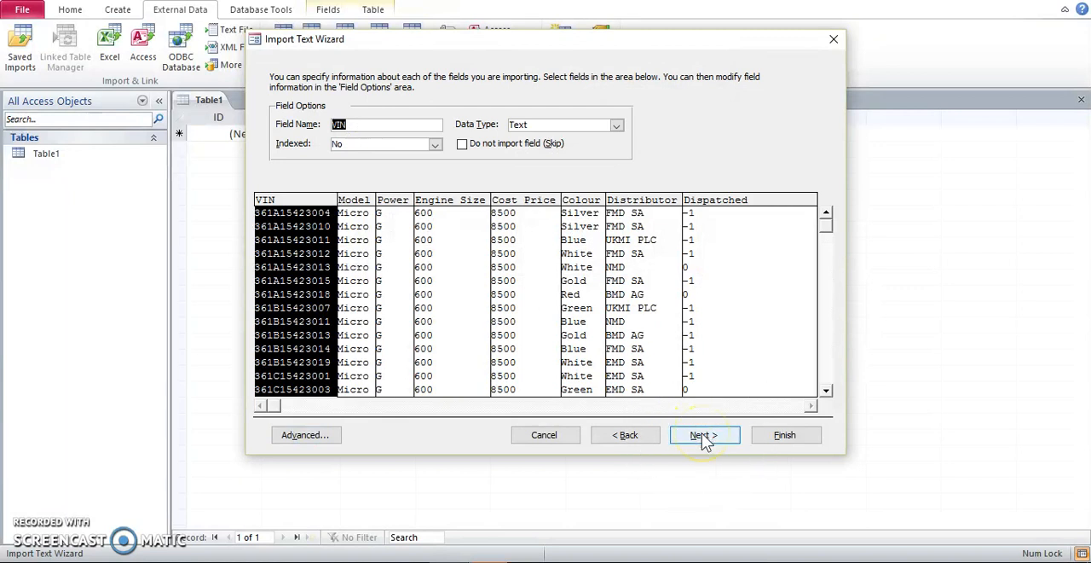
{"action": "left_click", "coordinate": [703, 436]}
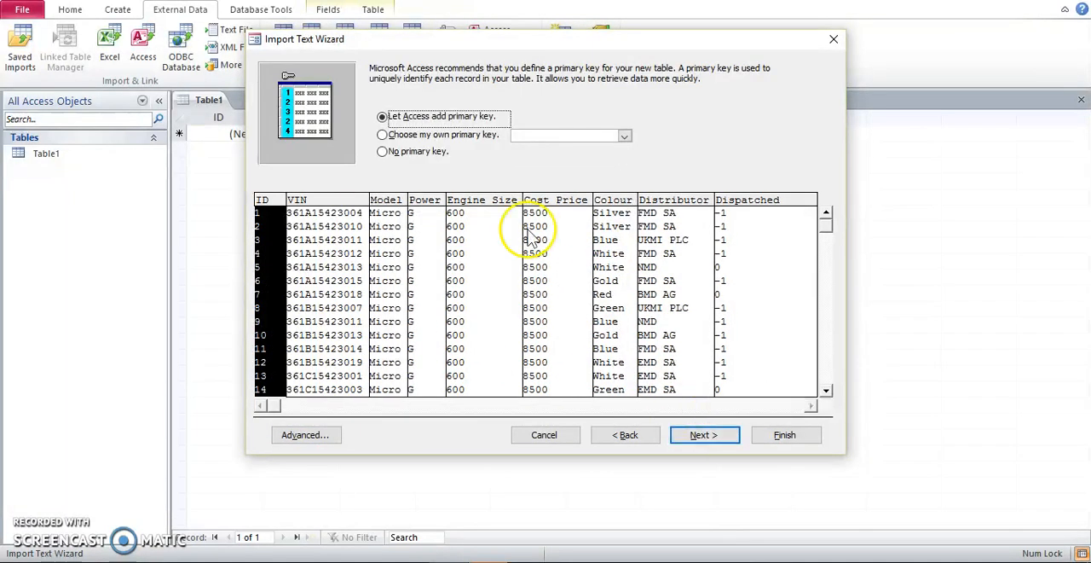
{"action": "left_click", "coordinate": [482, 136]}
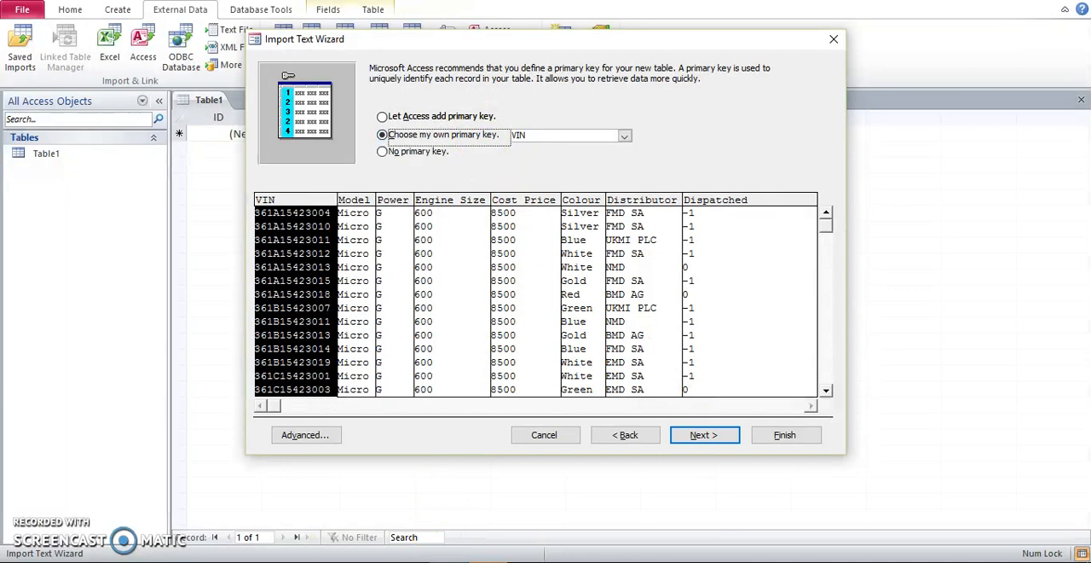
{"action": "left_click", "coordinate": [488, 562]}
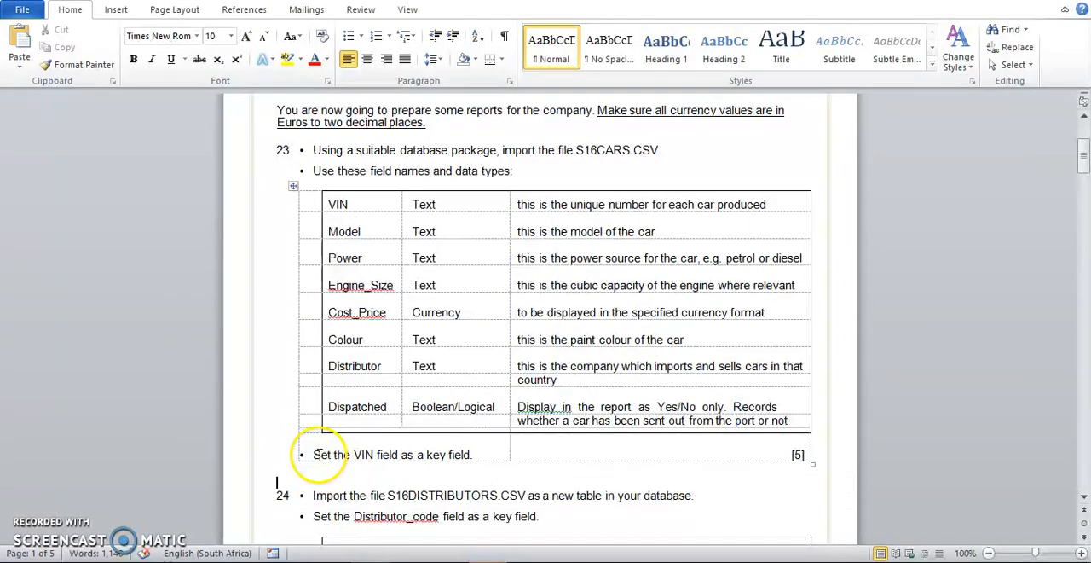
{"action": "left_click_drag", "start_coordinate": [316, 456], "coordinate": [392, 458]}
{"action": "left_click_drag", "start_coordinate": [461, 459], "coordinate": [473, 459]}
{"action": "left_click", "coordinate": [469, 486]}
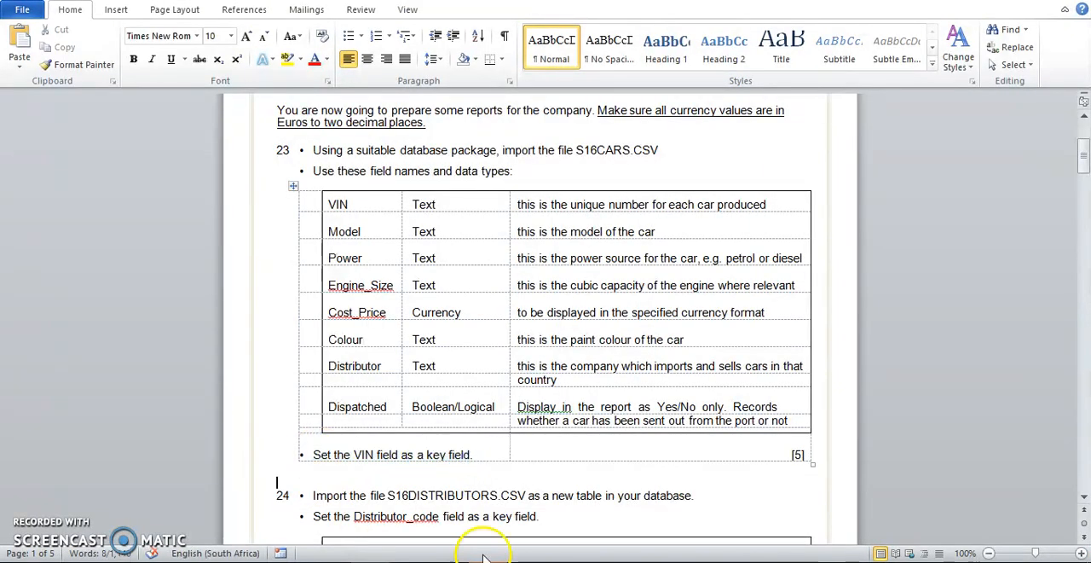
{"action": "left_click", "coordinate": [452, 516]}
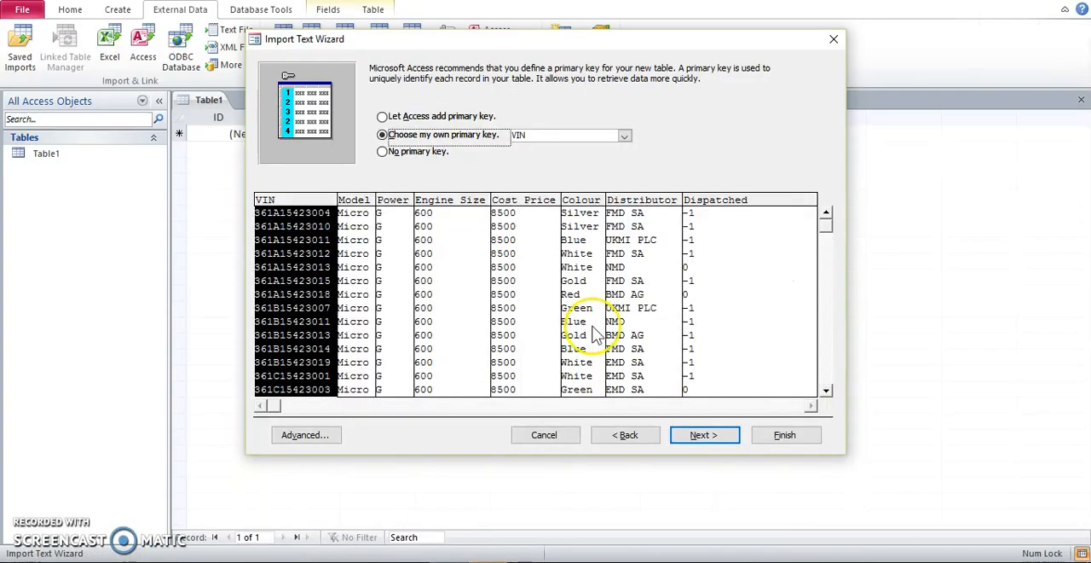
{"action": "left_click", "coordinate": [625, 136]}
{"action": "left_click", "coordinate": [677, 171]}
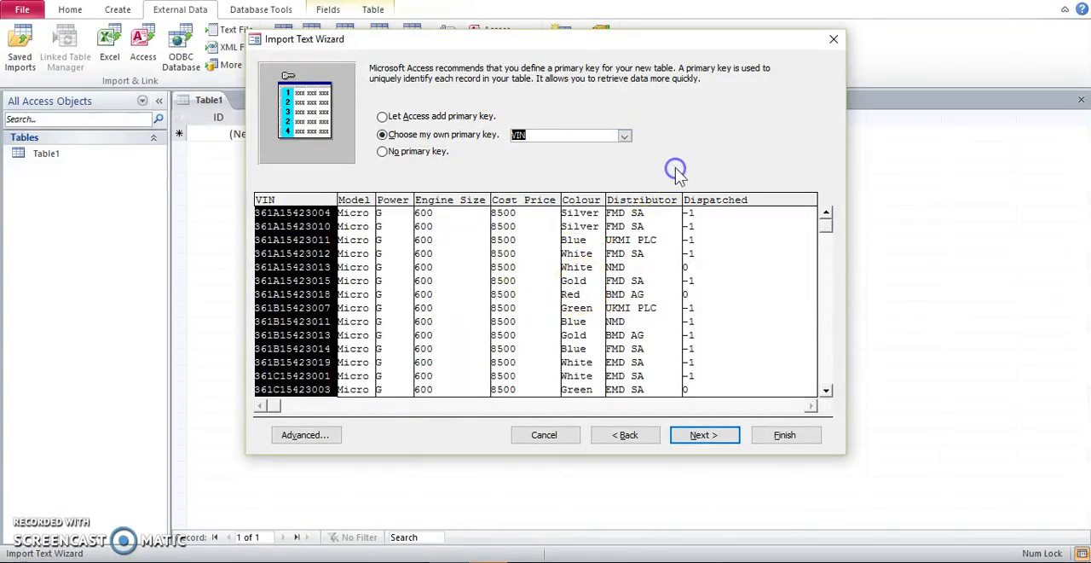
Finish the import into table S16CARS without saving the import steps, and open the new table.
{"action": "left_click", "coordinate": [699, 436]}
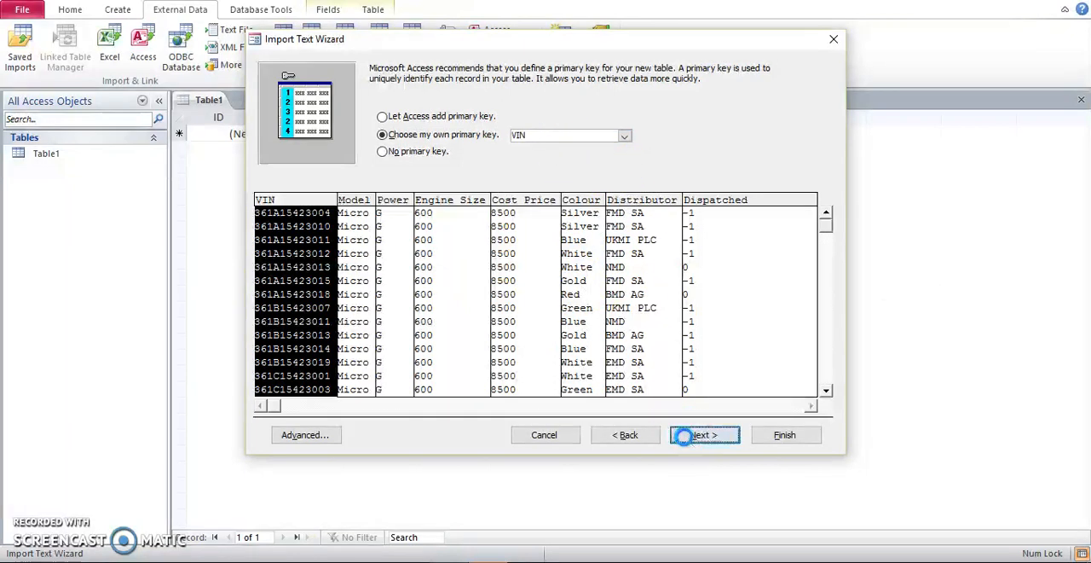
{"action": "left_click", "coordinate": [780, 436]}
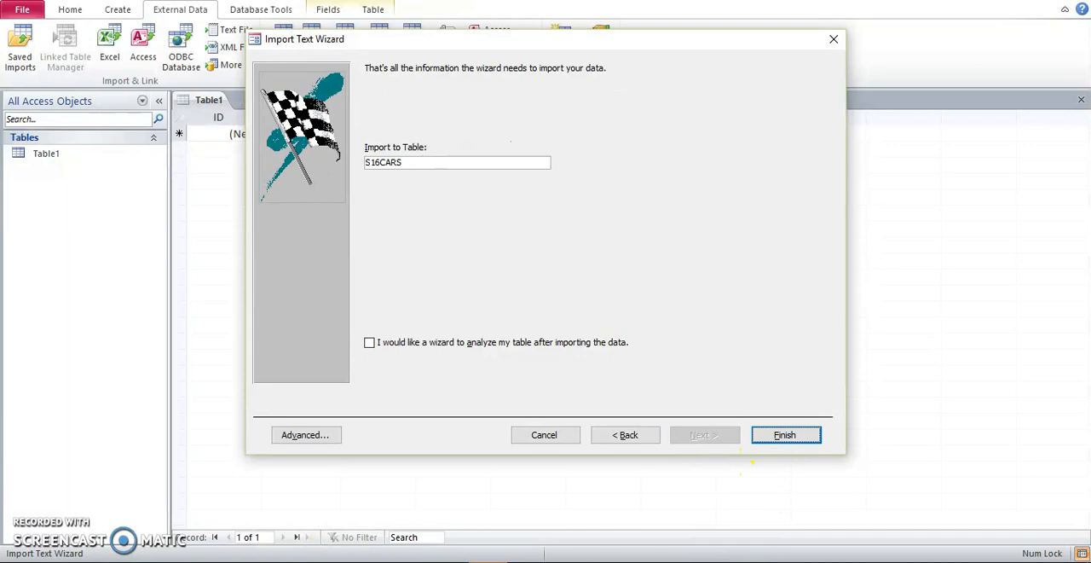
{"action": "left_click", "coordinate": [784, 435]}
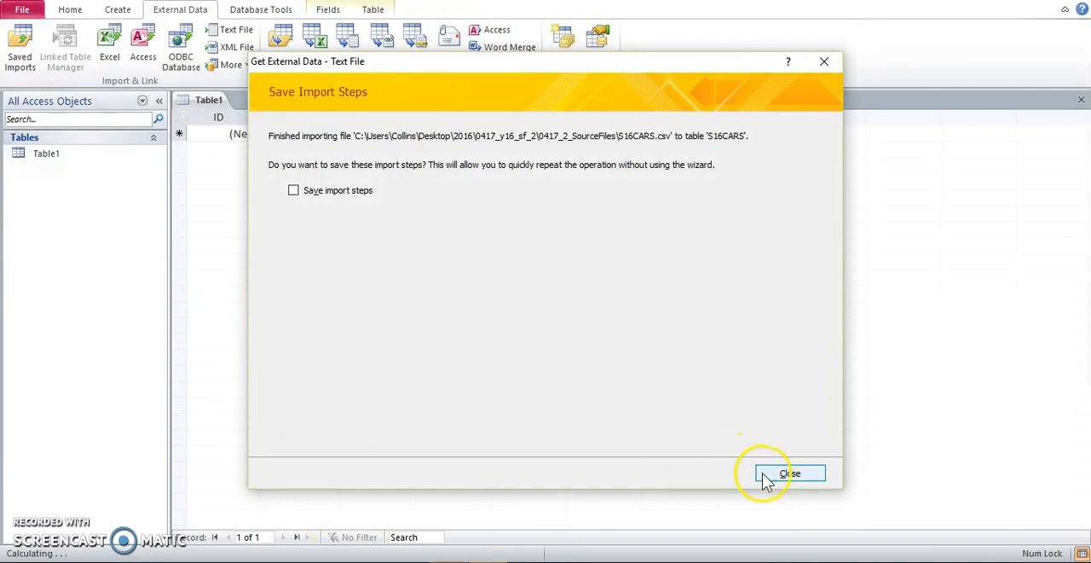
{"action": "left_click", "coordinate": [767, 469]}
{"action": "double_click", "coordinate": [51, 154]}
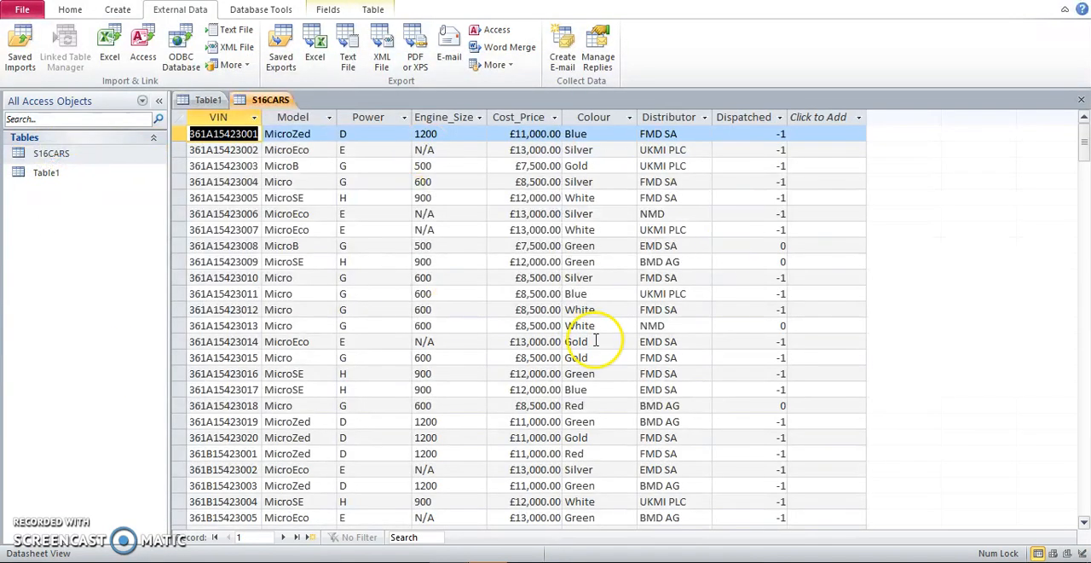
Check the Dispatched display requirement in the Word exam paper and set that field's format to Yes/No in the S16CARS table in Access.
{"action": "left_click", "coordinate": [392, 561]}
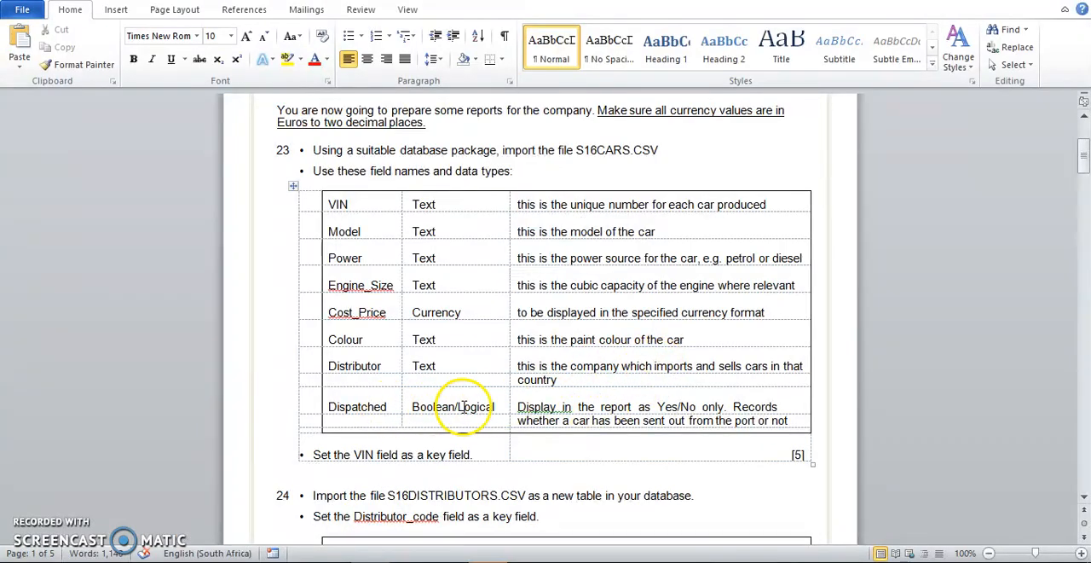
{"action": "left_click_drag", "start_coordinate": [519, 408], "coordinate": [697, 411]}
{"action": "left_click", "coordinate": [680, 479]}
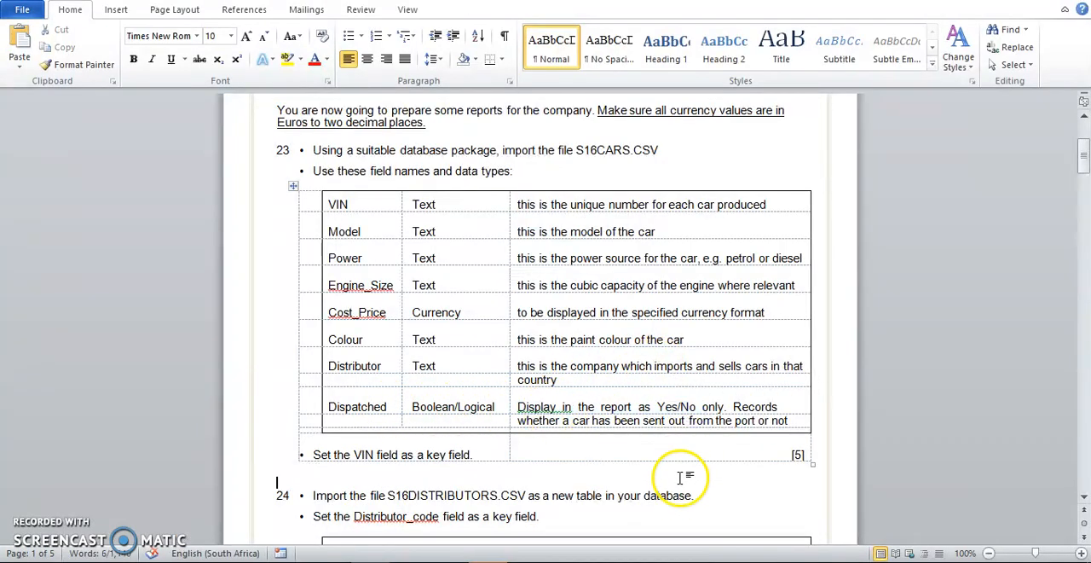
{"action": "left_click", "coordinate": [471, 560]}
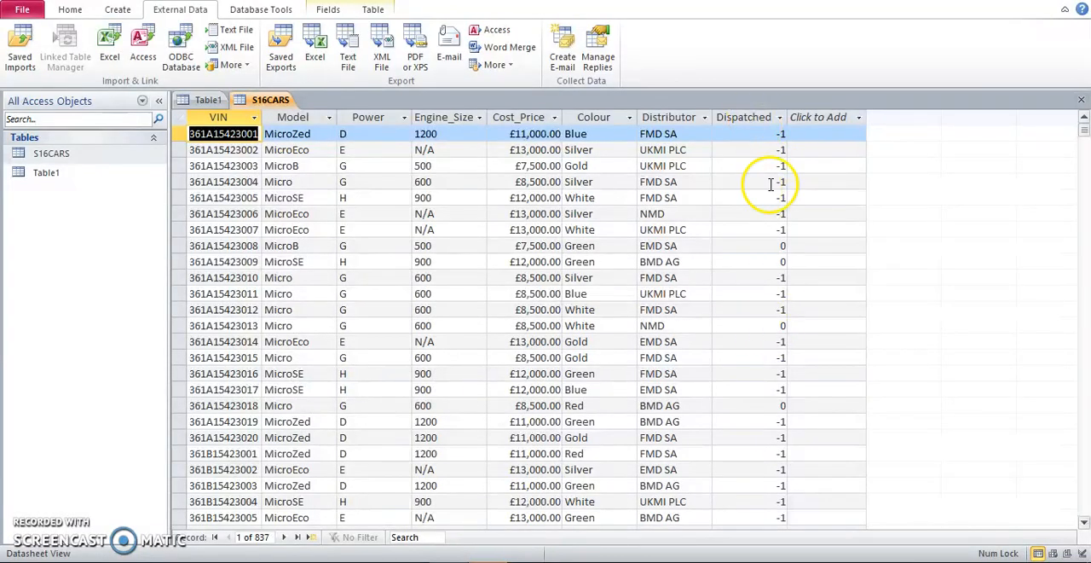
{"action": "left_click", "coordinate": [742, 115]}
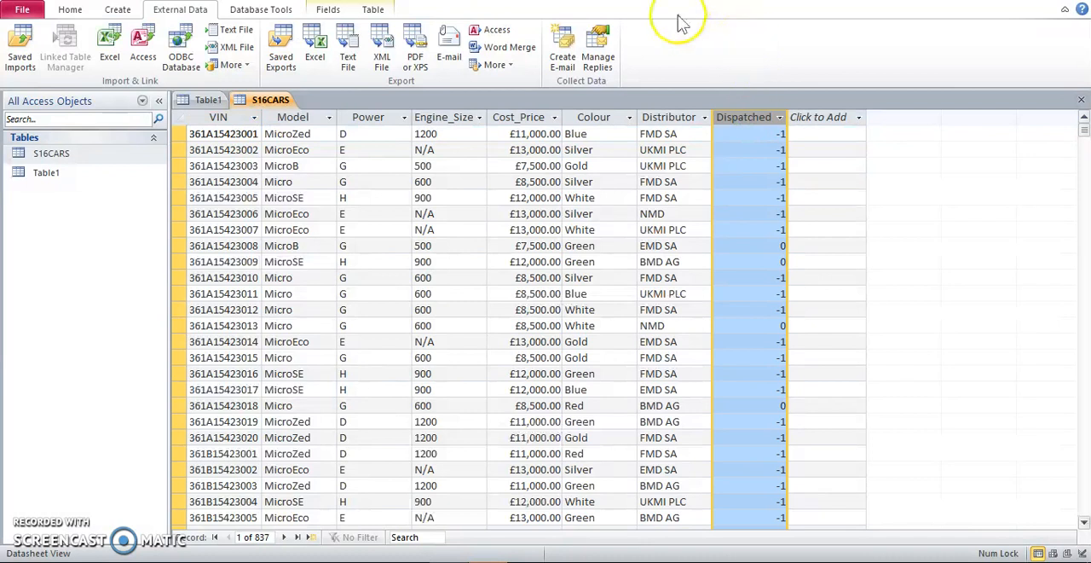
{"action": "left_click", "coordinate": [338, 12]}
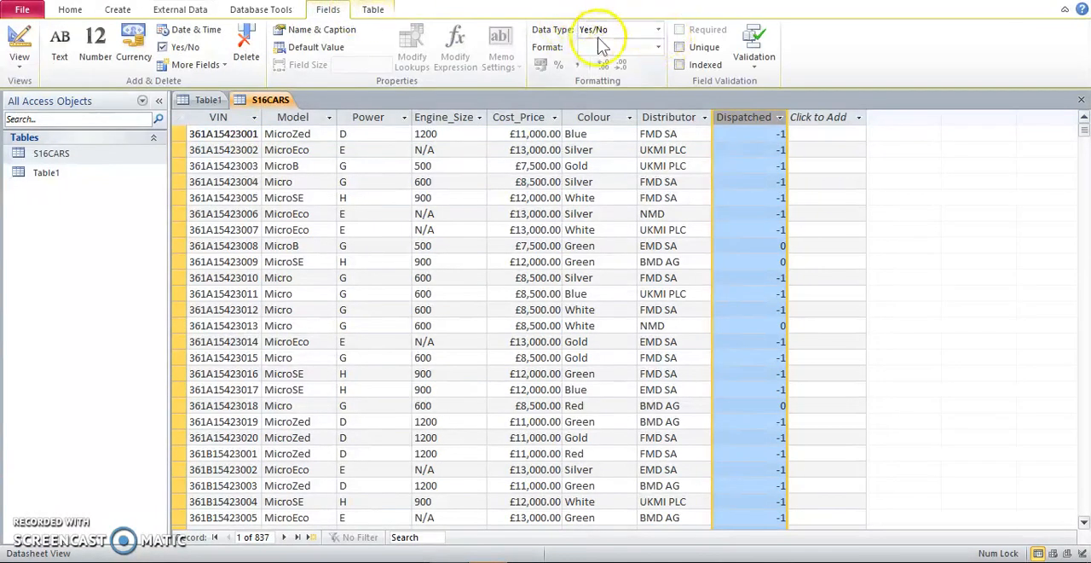
{"action": "left_click", "coordinate": [660, 47]}
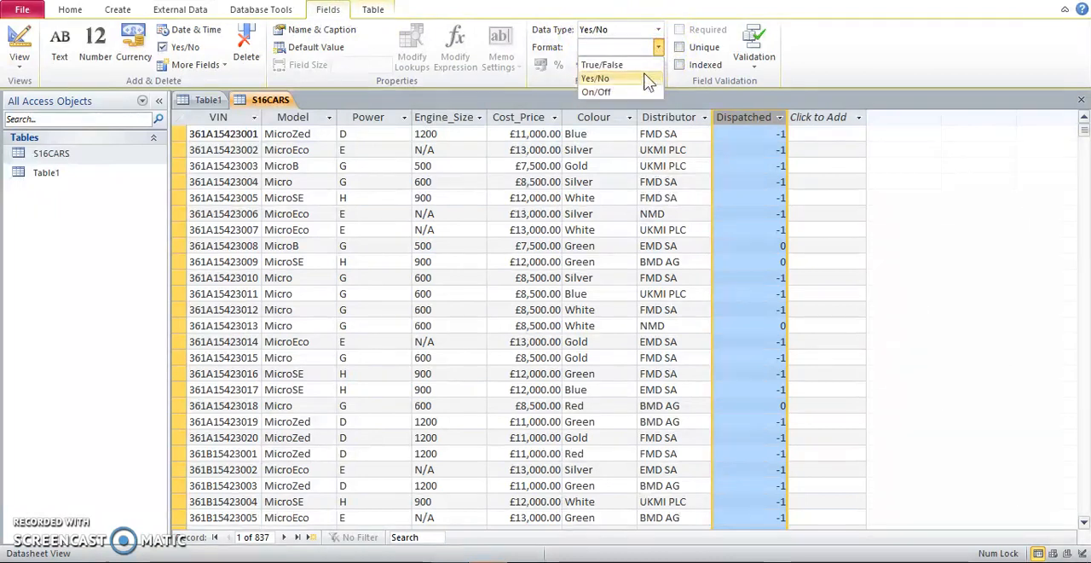
{"action": "left_click", "coordinate": [645, 78]}
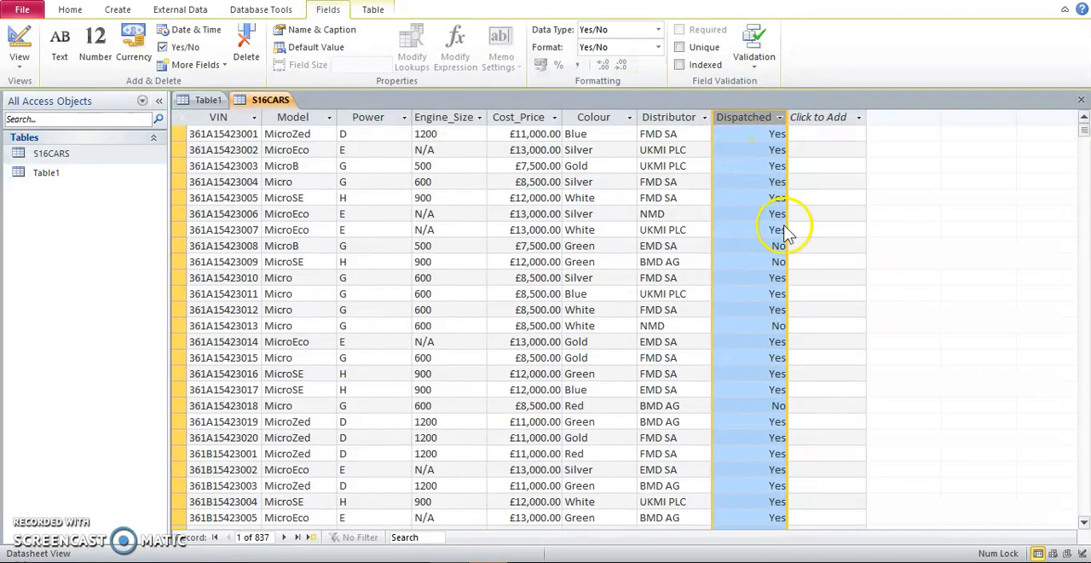
{"action": "left_click", "coordinate": [70, 10]}
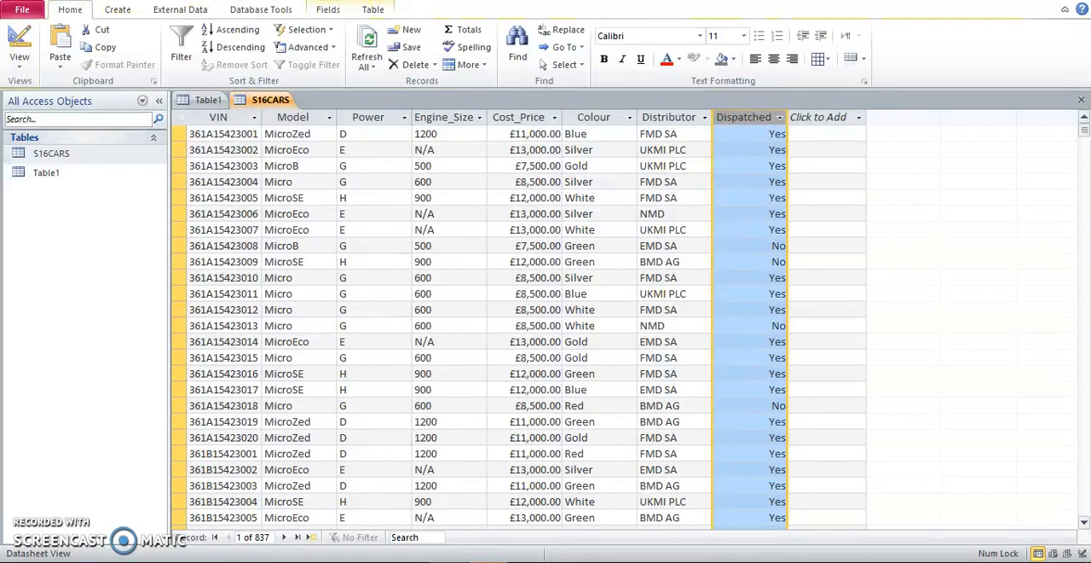
Read question 24 in the Word exam paper and start importing S16DISTRIBUTORS.CSV into a new table in Access.
{"action": "left_click", "coordinate": [488, 562]}
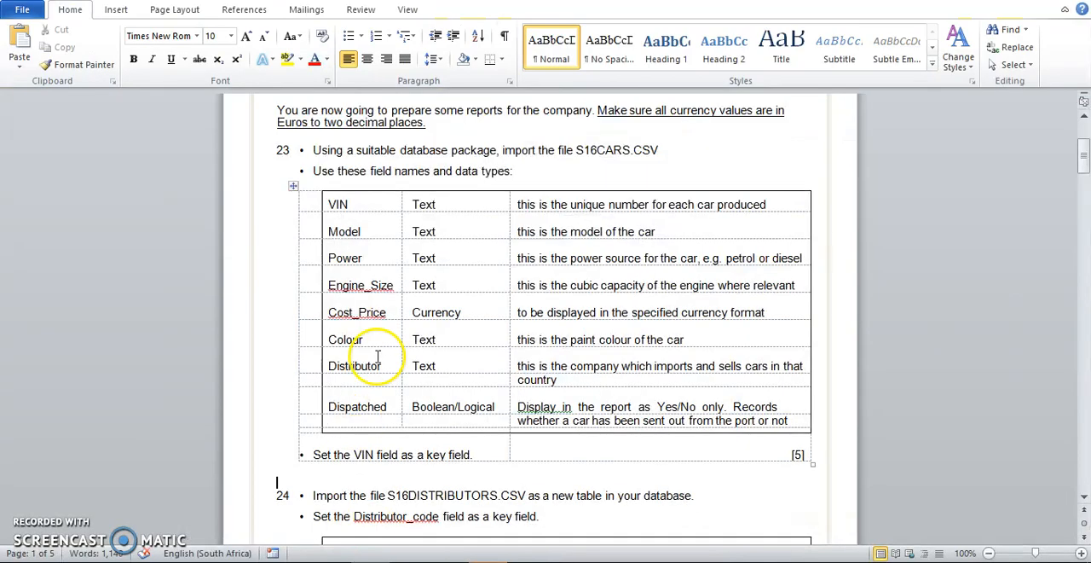
{"action": "scroll", "coordinate": [437, 395], "scroll_direction": "down", "scroll_amount": 6}
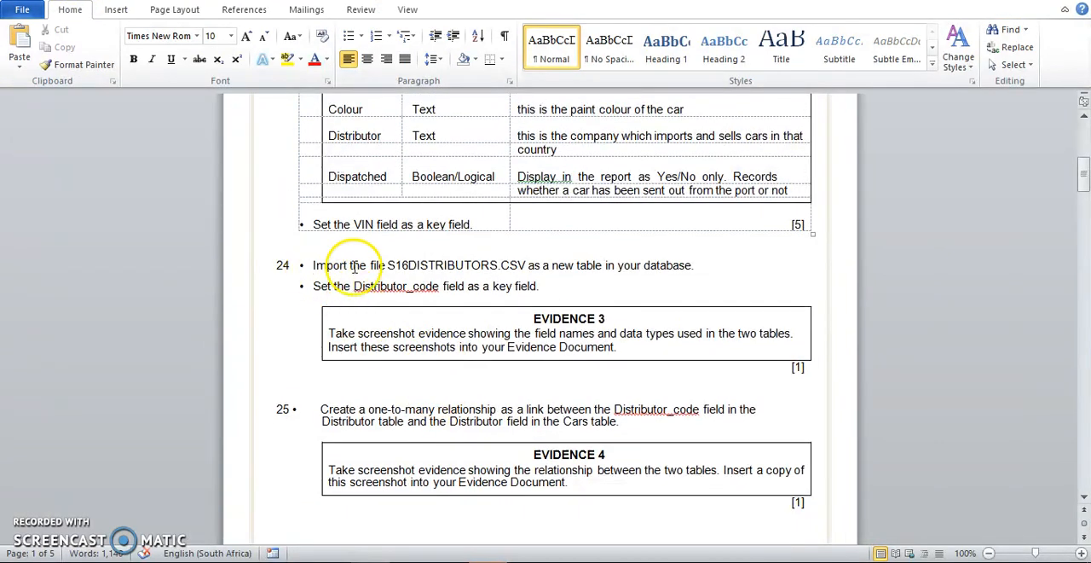
{"action": "left_click_drag", "start_coordinate": [388, 265], "coordinate": [501, 267]}
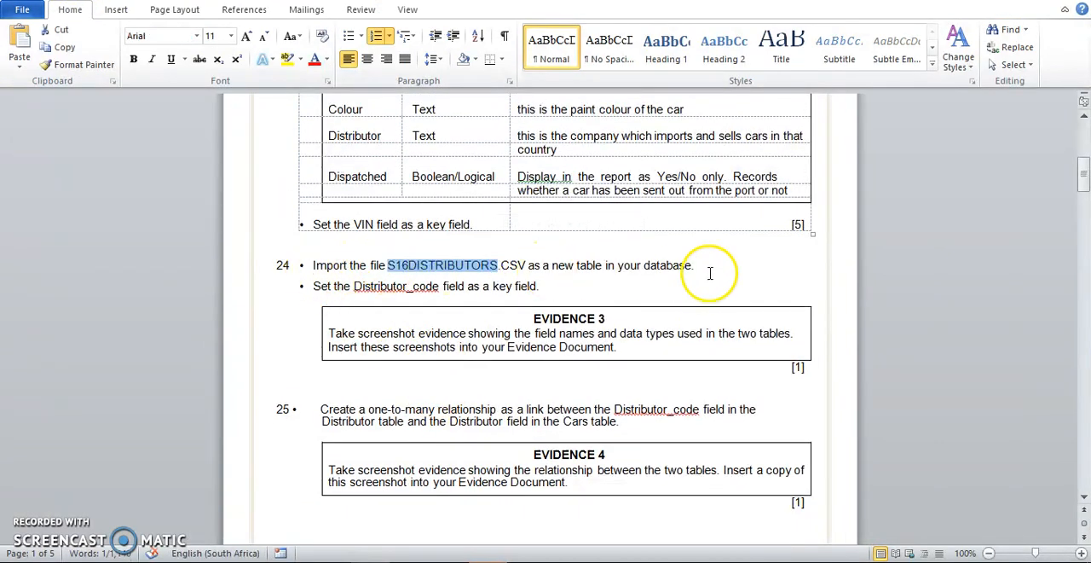
{"action": "left_click", "coordinate": [649, 328]}
{"action": "left_click", "coordinate": [460, 555]}
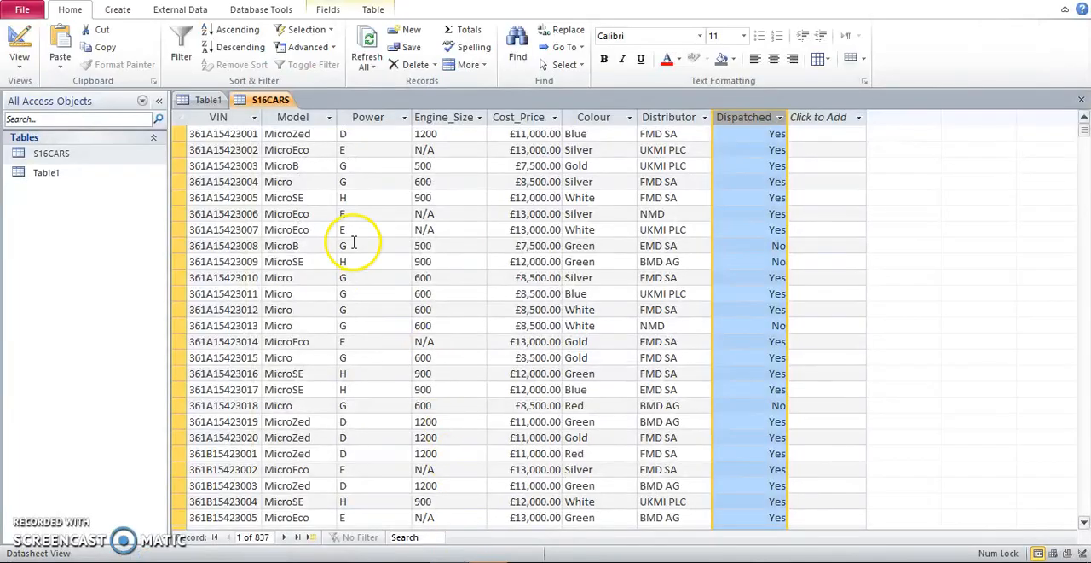
{"action": "left_click", "coordinate": [182, 10]}
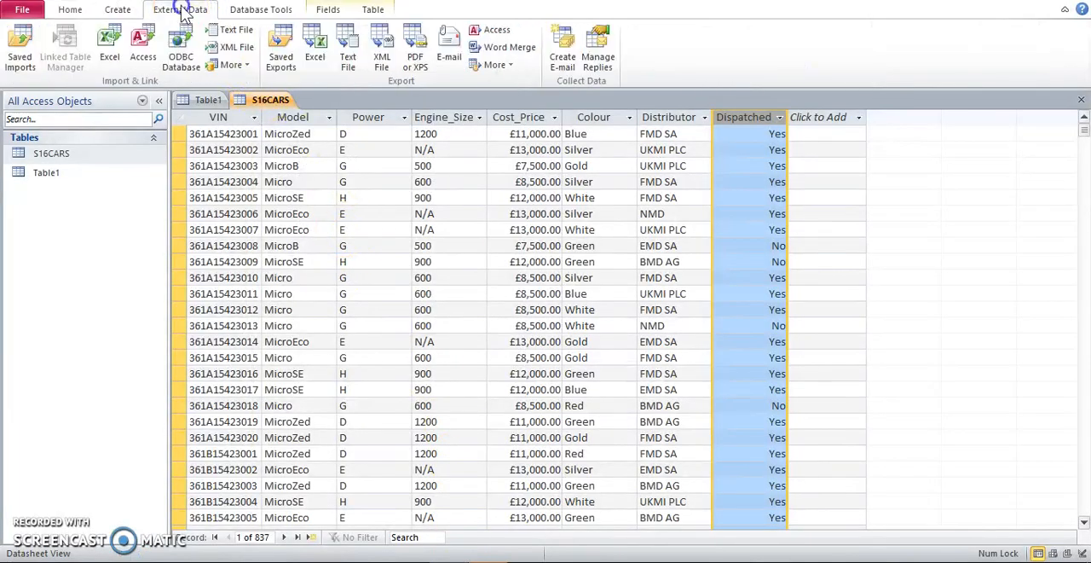
{"action": "left_click", "coordinate": [230, 32]}
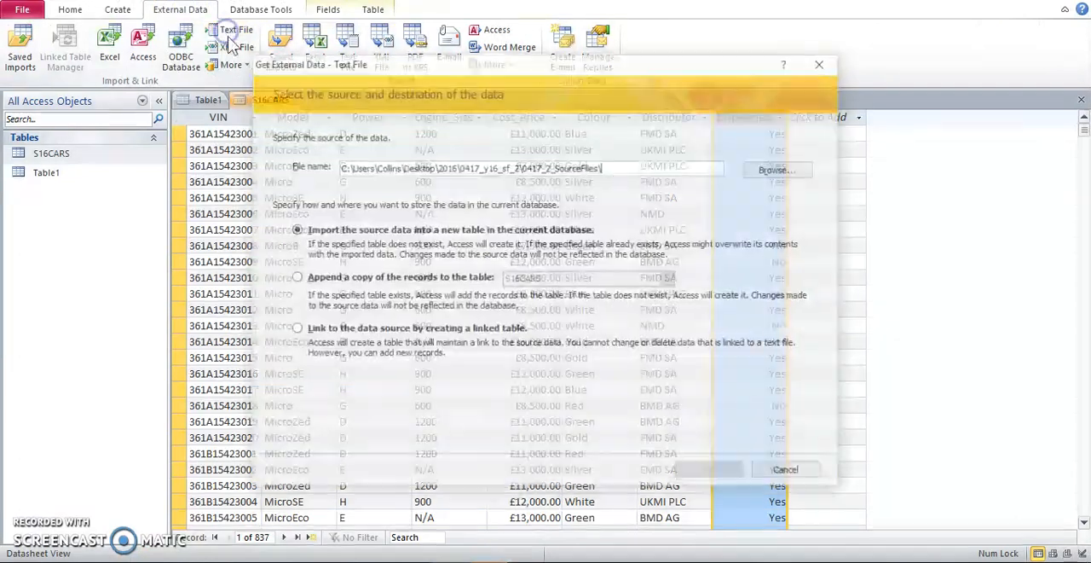
{"action": "left_click", "coordinate": [761, 171]}
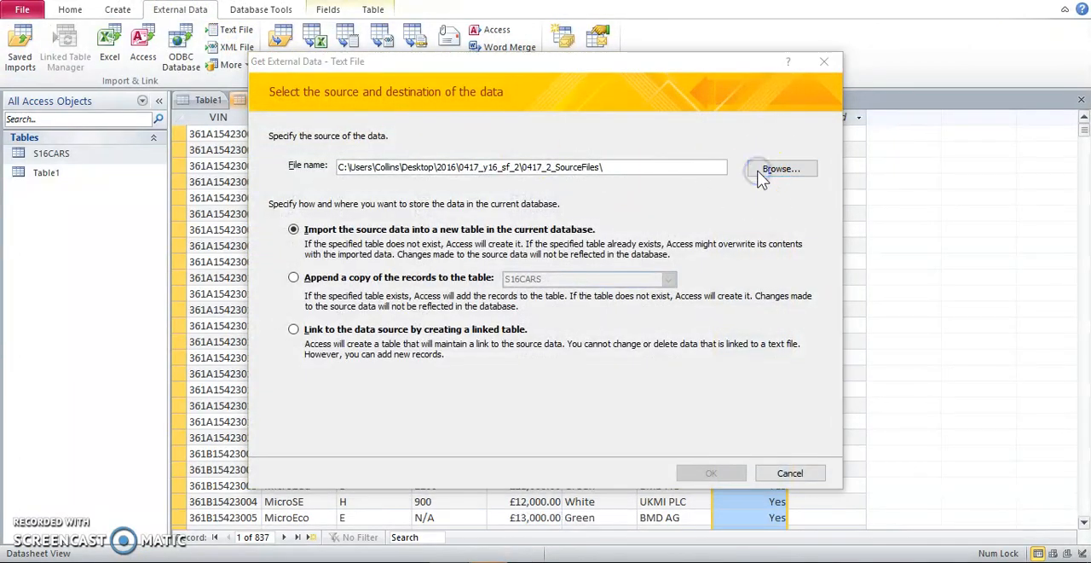
{"action": "double_click", "coordinate": [455, 203]}
{"action": "left_click", "coordinate": [709, 473]}
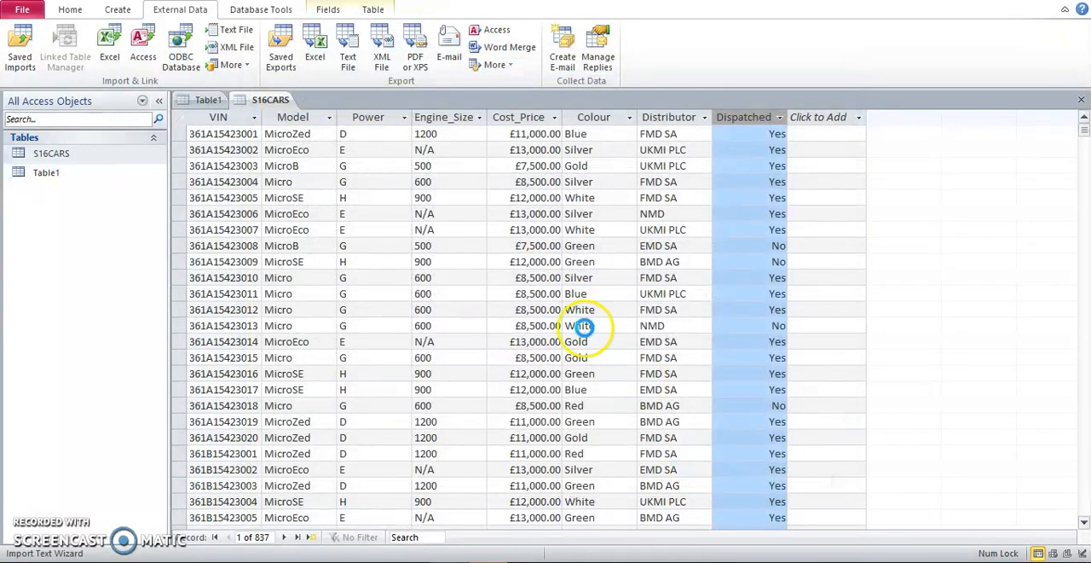
Import the distributors file as comma-delimited data with field names in the first row, and open its advanced import specification.
{"action": "left_click", "coordinate": [376, 128]}
{"action": "left_click", "coordinate": [701, 433]}
{"action": "left_click", "coordinate": [346, 160]}
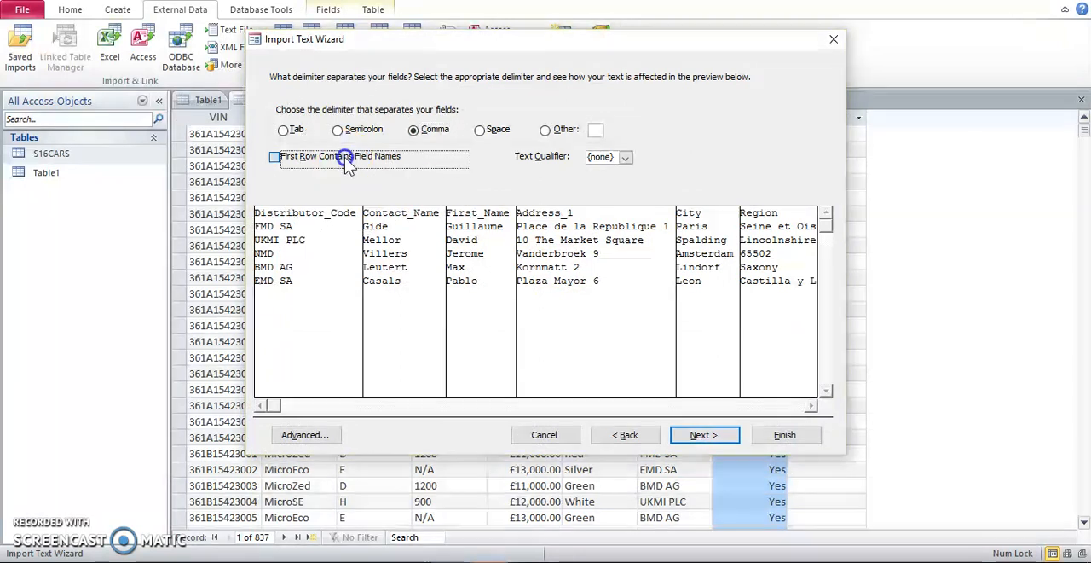
{"action": "left_click", "coordinate": [331, 436]}
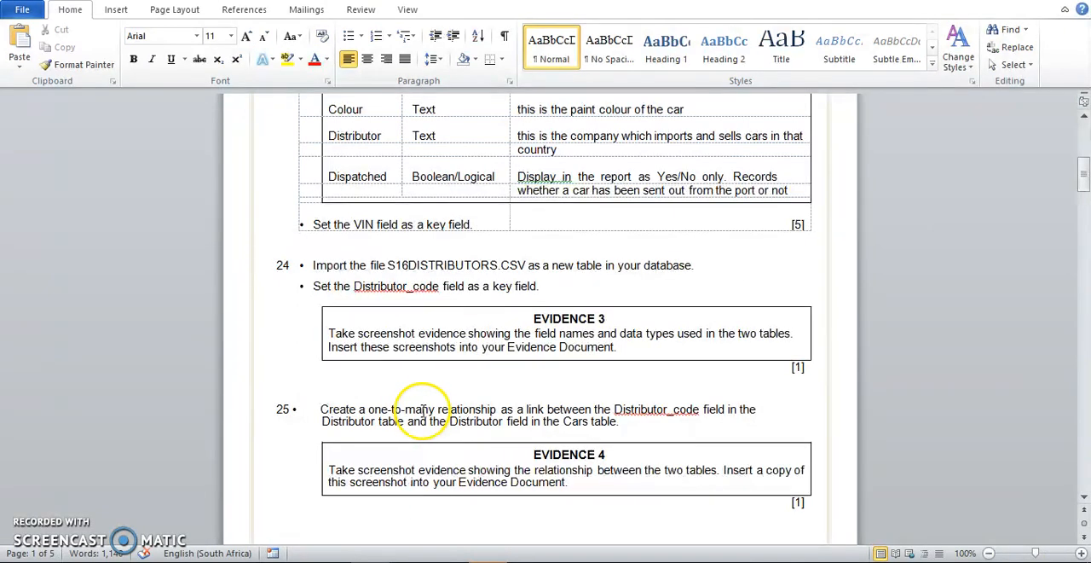
Review the field names and data types that question 23 requires for S16CARS.CSV in the Word exam paper.
{"action": "scroll", "coordinate": [530, 294], "scroll_direction": "up", "scroll_amount": 5}
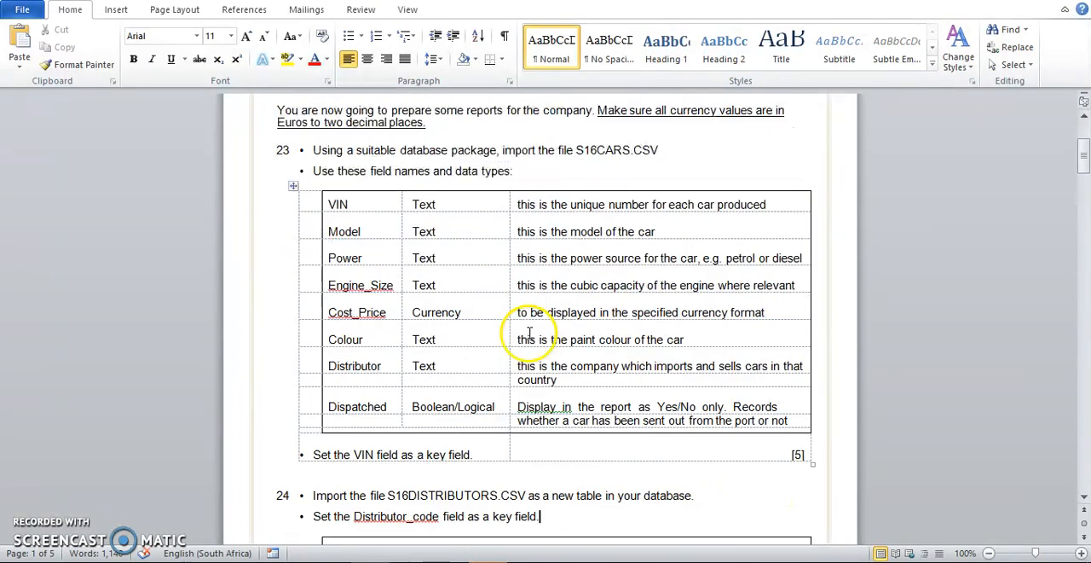
{"action": "left_click_drag", "start_coordinate": [443, 205], "coordinate": [440, 411]}
{"action": "left_click_drag", "start_coordinate": [383, 204], "coordinate": [369, 406]}
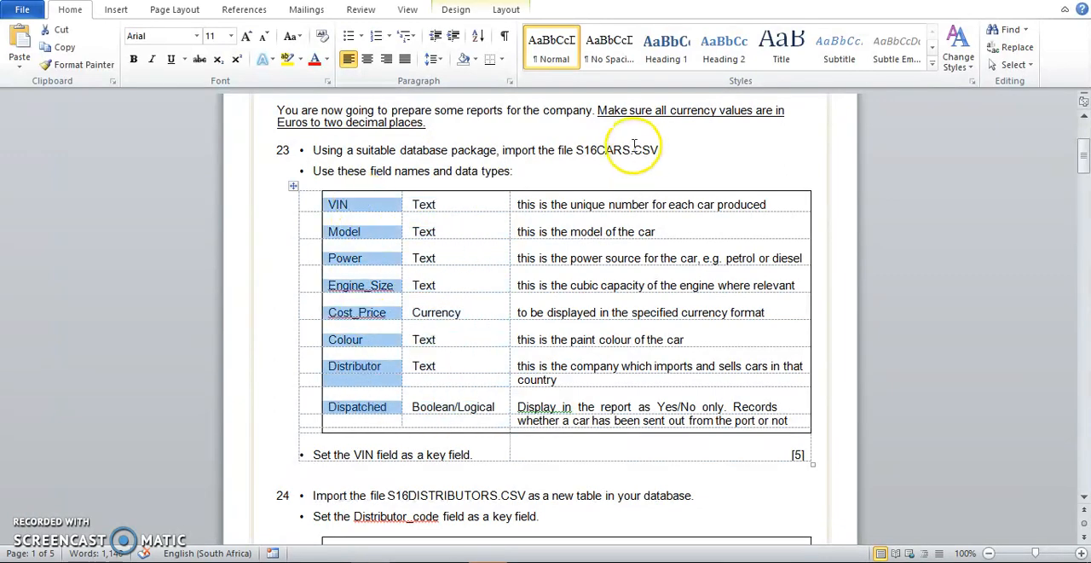
{"action": "left_click", "coordinate": [540, 150]}
{"action": "scroll", "coordinate": [541, 214], "scroll_direction": "down", "scroll_amount": 5}
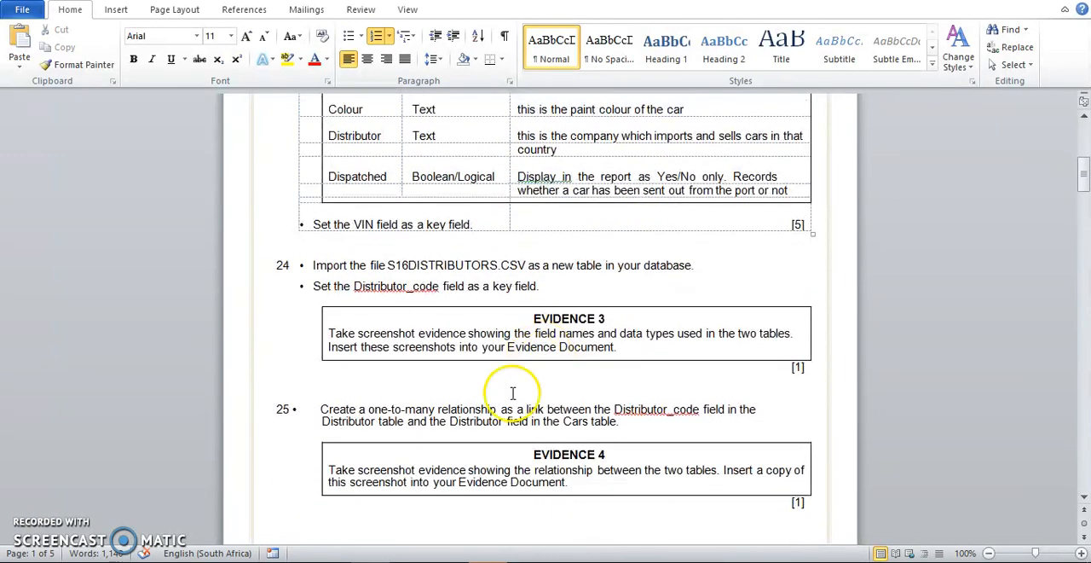
Switch back to Access, accept the distributors import specification with every field as Text, and check the remaining columns in the preview.
{"action": "left_click", "coordinate": [452, 561]}
{"action": "left_click_drag", "start_coordinate": [520, 68], "coordinate": [837, 51]}
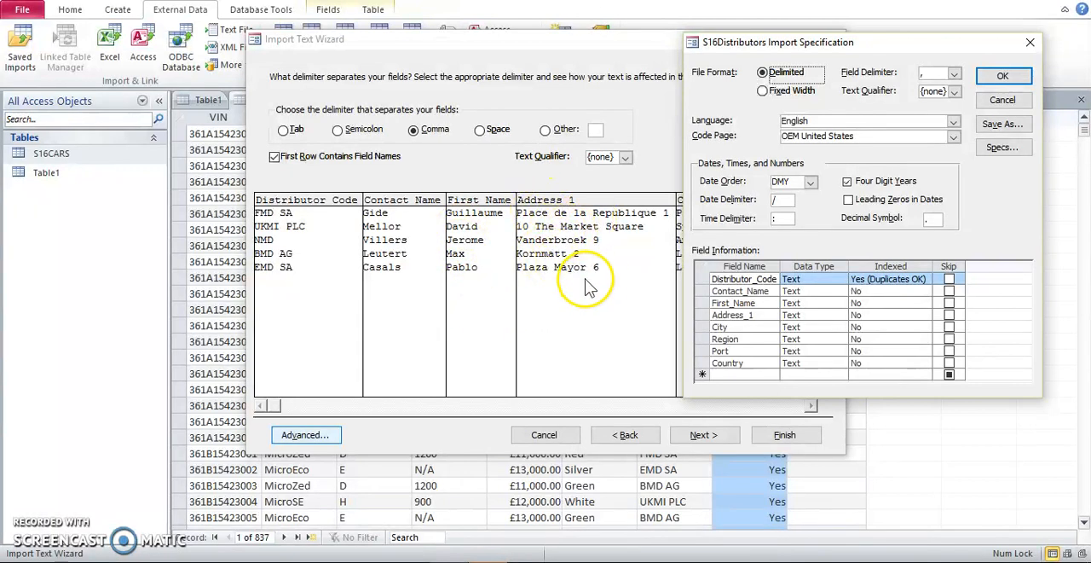
{"action": "left_click_drag", "start_coordinate": [840, 44], "coordinate": [358, 73]}
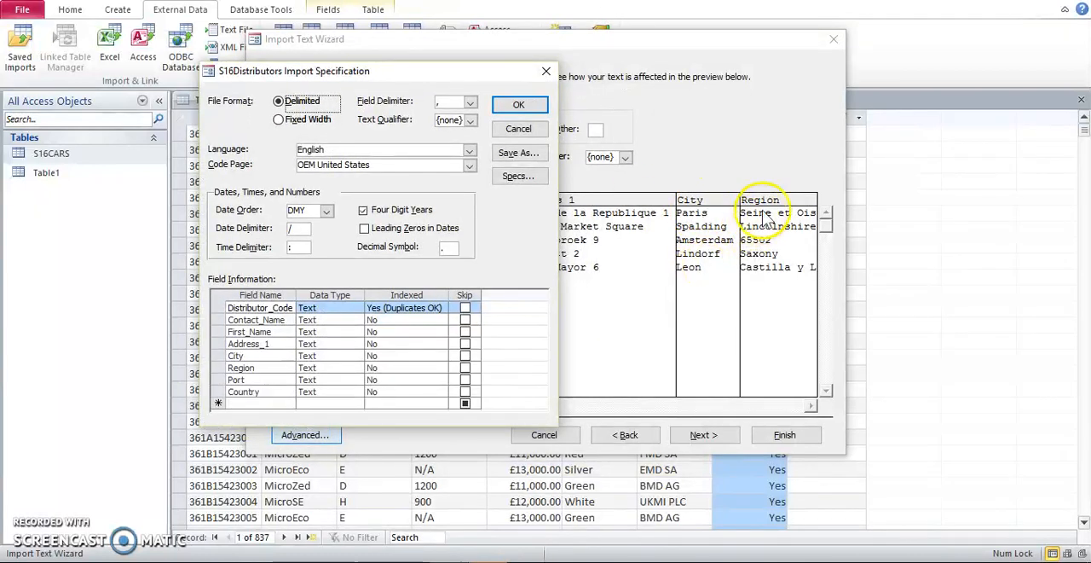
{"action": "left_click", "coordinate": [256, 391]}
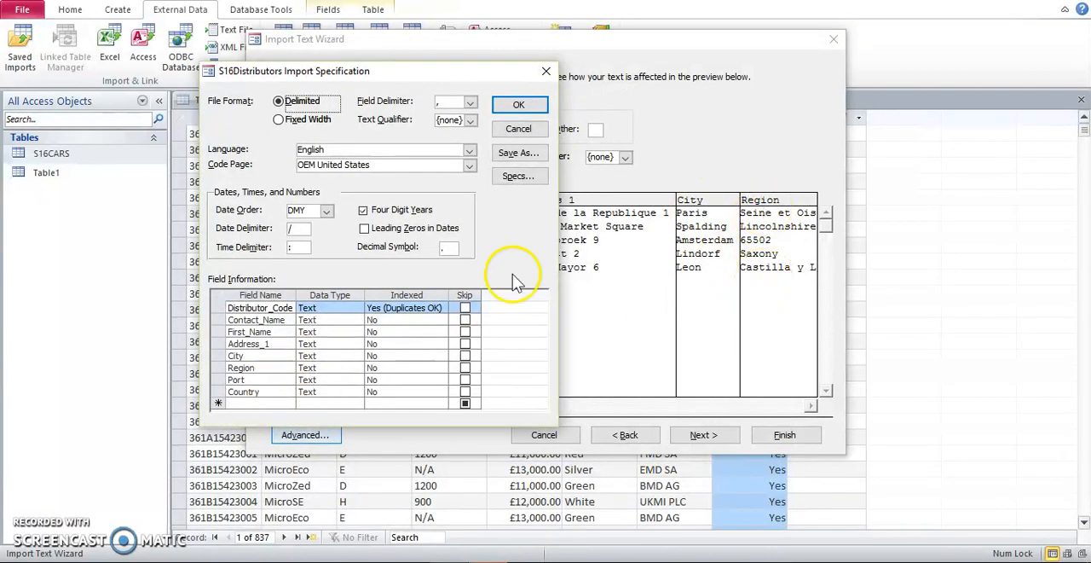
{"action": "left_click", "coordinate": [518, 104]}
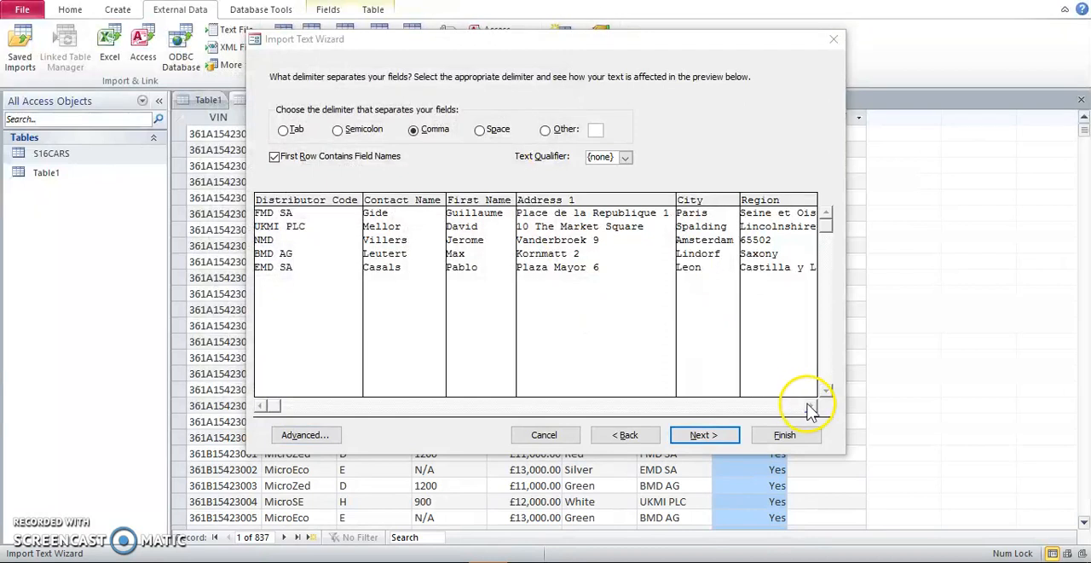
{"action": "left_click", "coordinate": [810, 407]}
{"action": "left_click", "coordinate": [810, 407]}
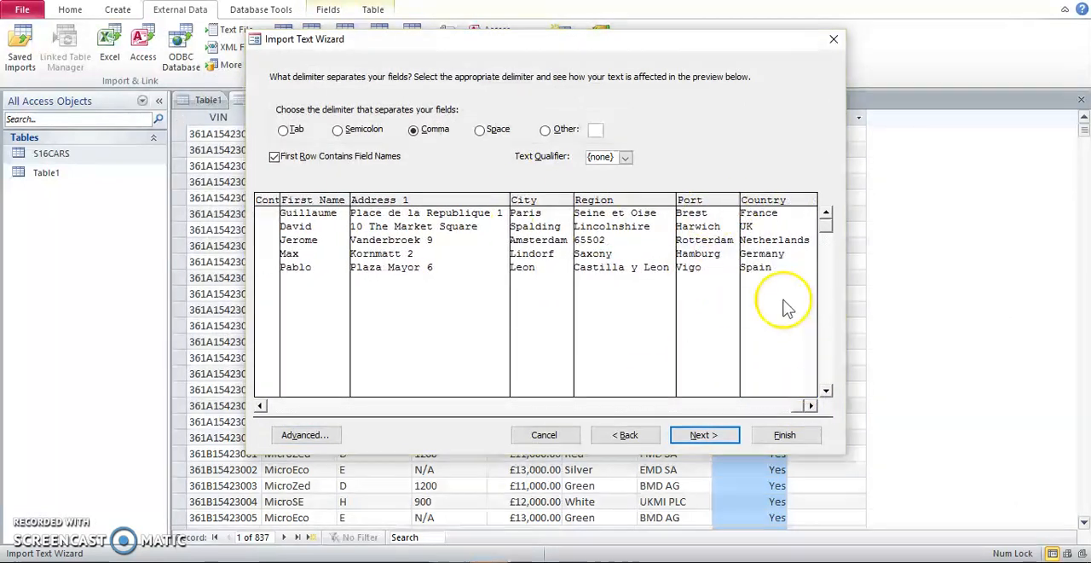
Keep the field options and choose Distributor_Code as the primary key, checking the key field requirement of question 24 in Word.
{"action": "left_click", "coordinate": [700, 435]}
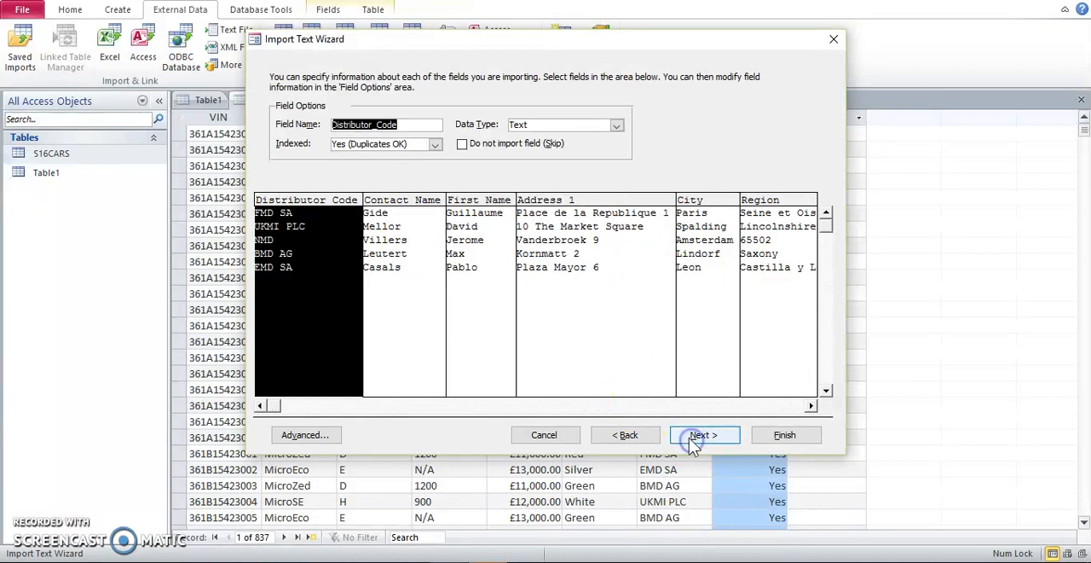
{"action": "left_click", "coordinate": [699, 434]}
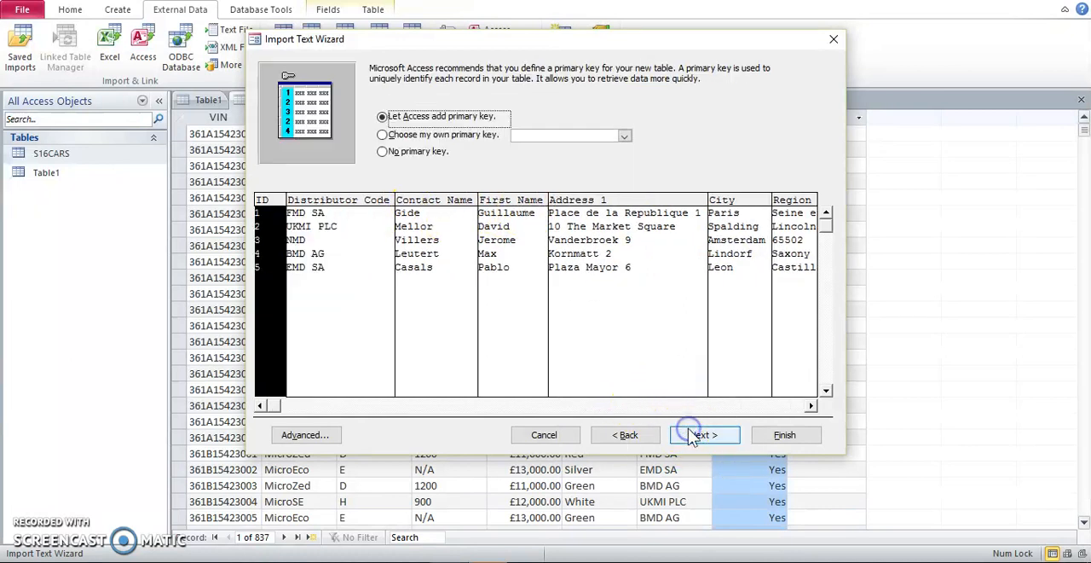
{"action": "left_click", "coordinate": [474, 136]}
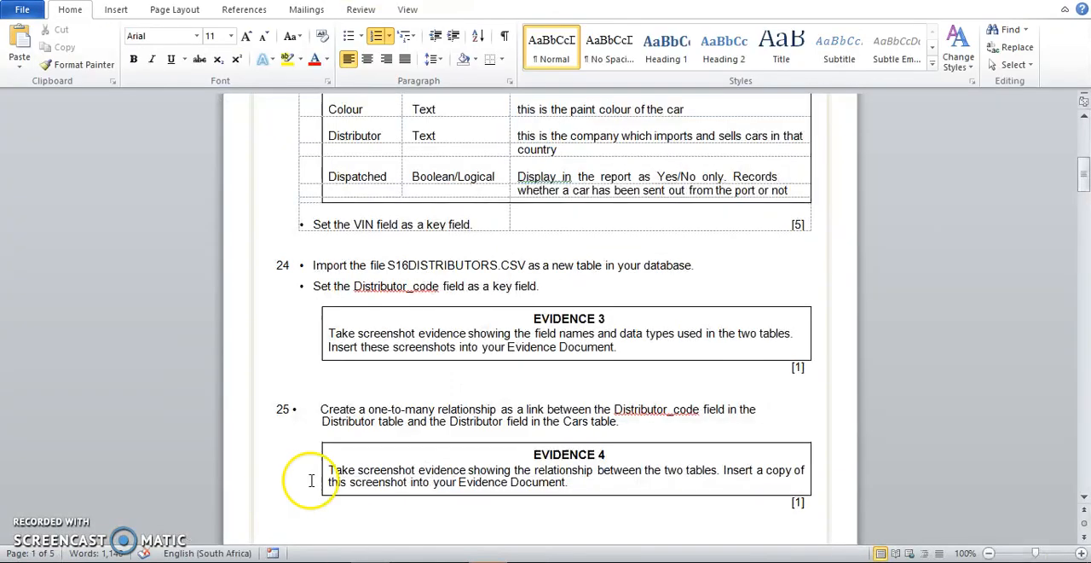
{"action": "left_click_drag", "start_coordinate": [335, 286], "coordinate": [438, 286]}
{"action": "left_click", "coordinate": [474, 287]}
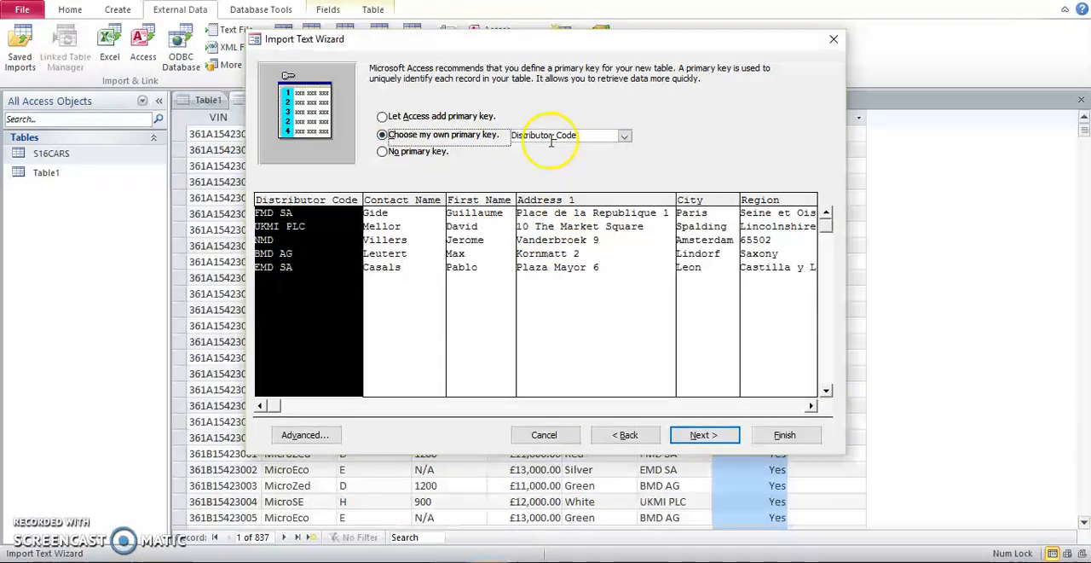
{"action": "left_click", "coordinate": [699, 434]}
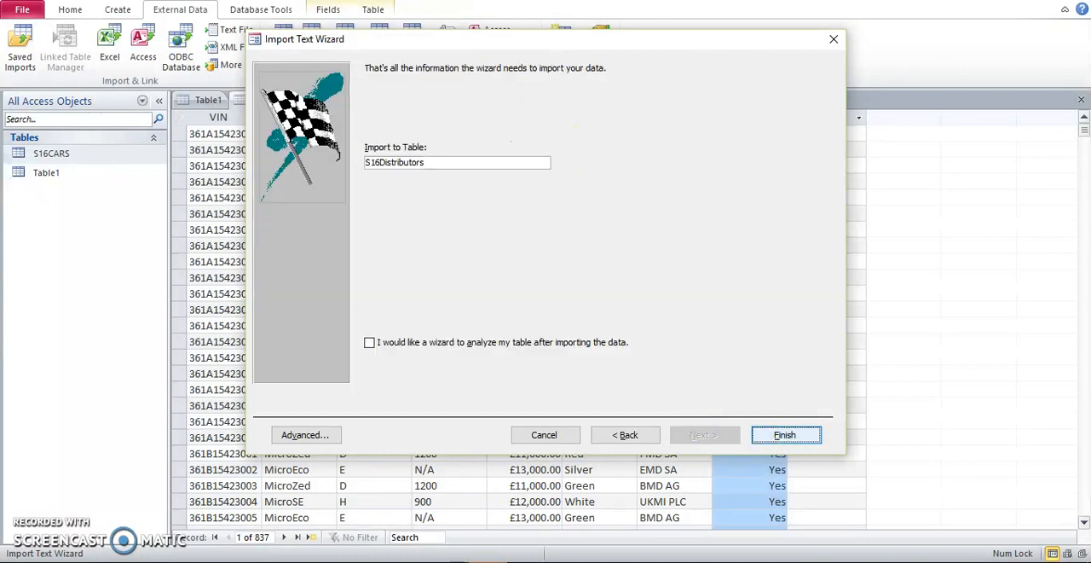
Finish the import into table S16Distributors without saving the import steps, and open the new table.
{"action": "left_click", "coordinate": [786, 435]}
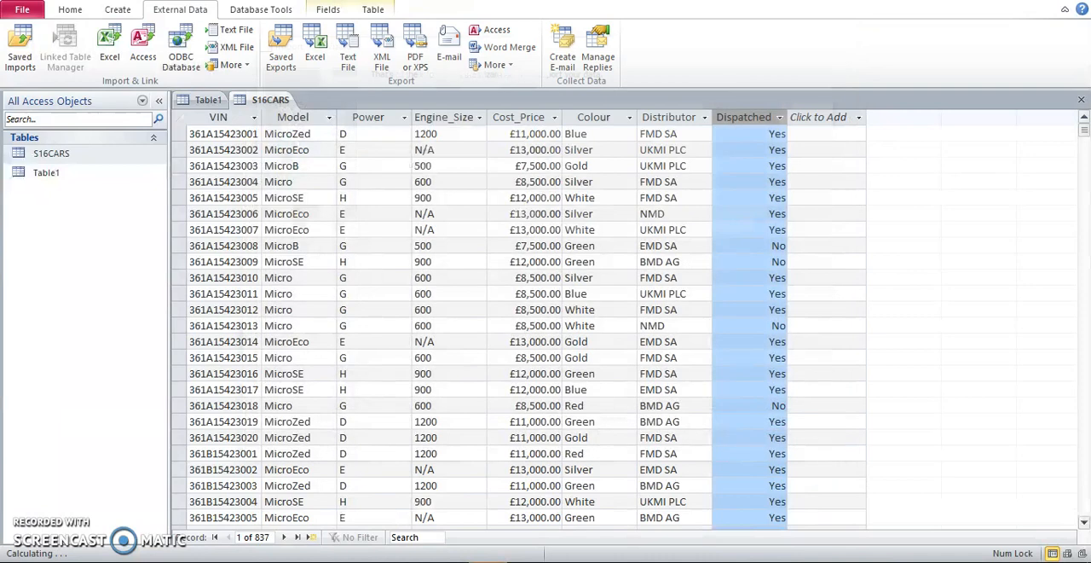
{"action": "left_click", "coordinate": [285, 230]}
{"action": "left_click", "coordinate": [755, 477]}
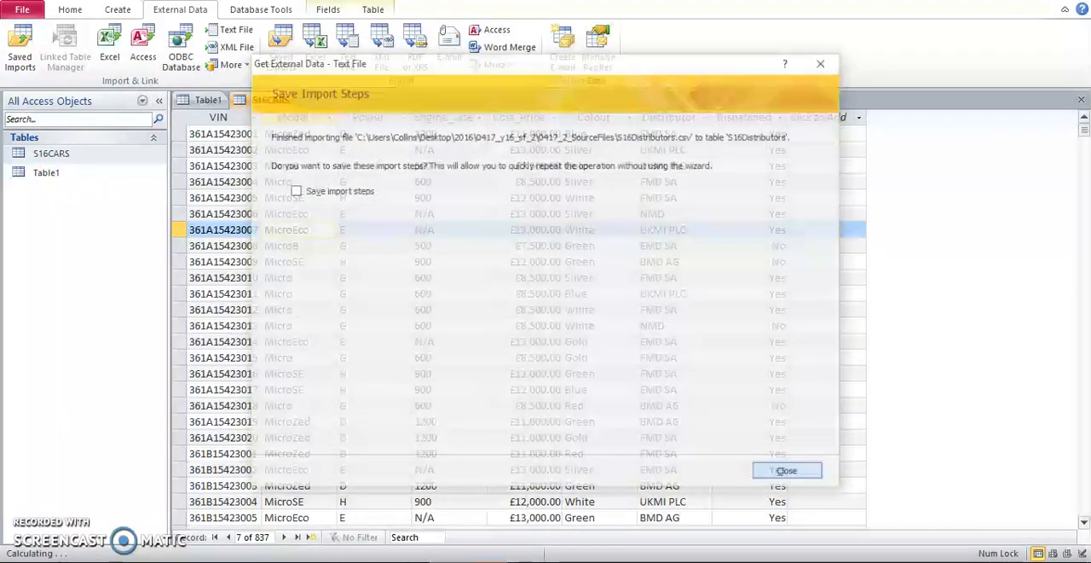
{"action": "left_click", "coordinate": [75, 176]}
{"action": "double_click", "coordinate": [75, 175]}
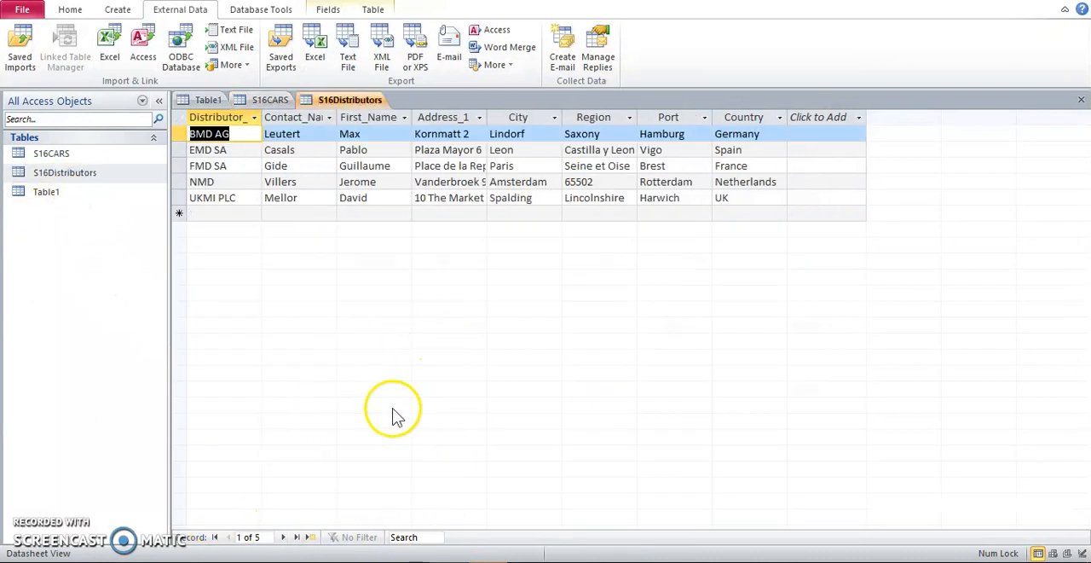
Read the Evidence 3 requirement about field names and data types in the Word exam paper.
{"action": "left_click", "coordinate": [388, 561]}
{"action": "left_click", "coordinate": [437, 386]}
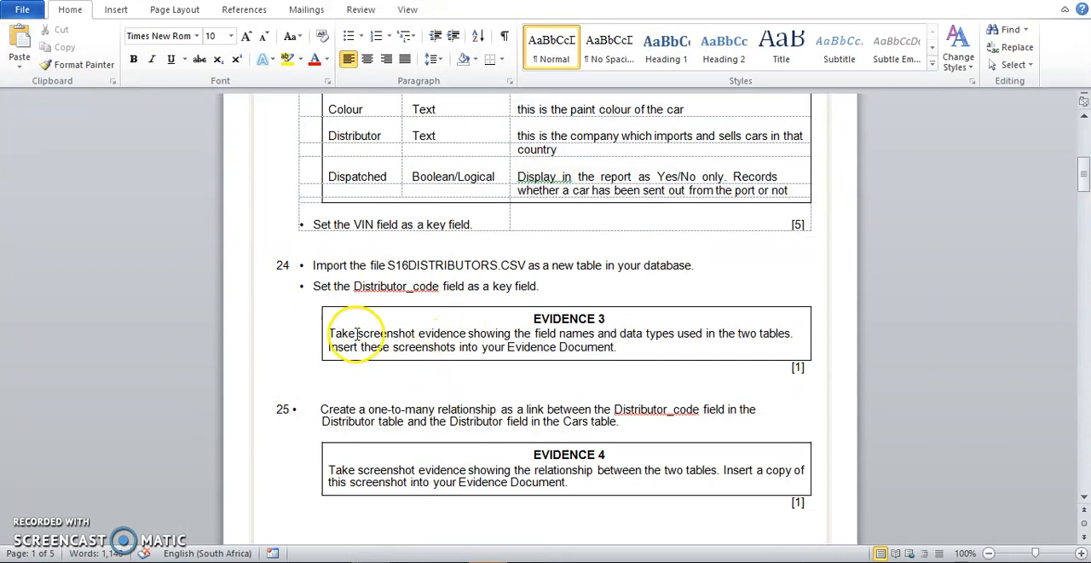
{"action": "left_click_drag", "start_coordinate": [536, 335], "coordinate": [628, 331]}
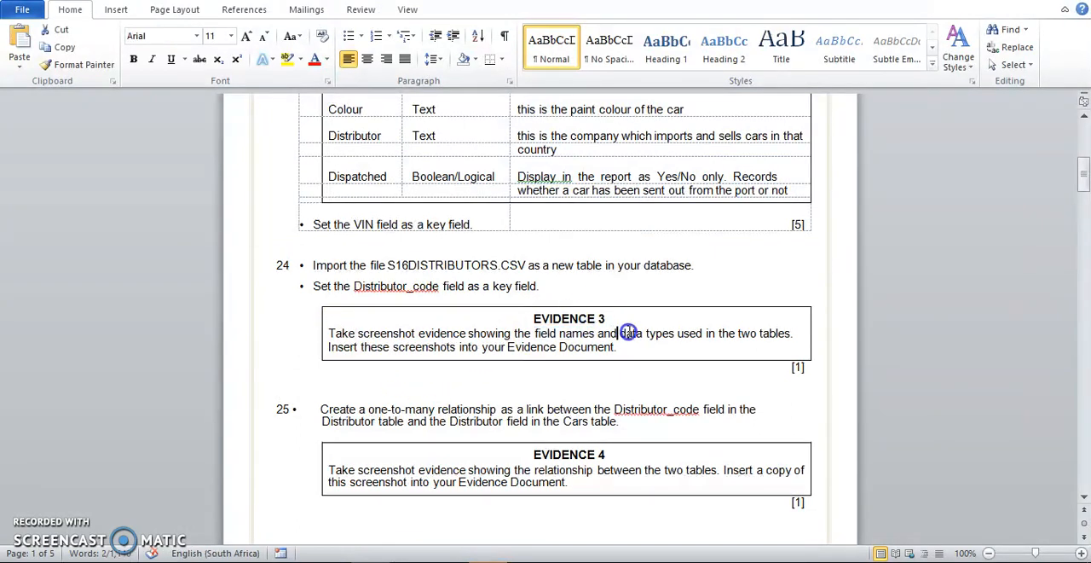
{"action": "left_click", "coordinate": [501, 375]}
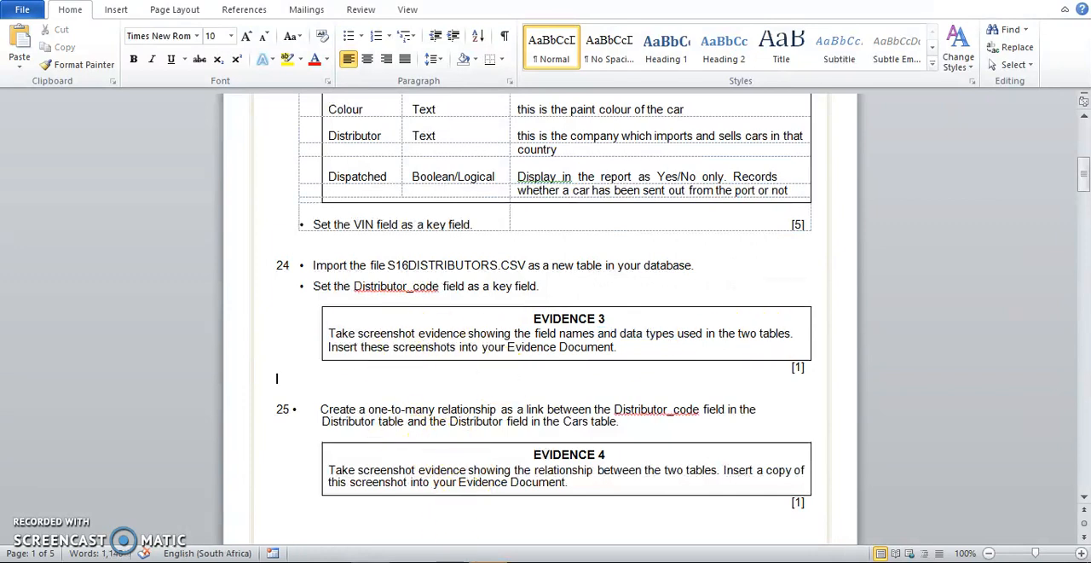
Return to Access and show the S16Distributors table in Design View for the Evidence 3 screenshot.
{"action": "left_click", "coordinate": [518, 562]}
{"action": "left_click", "coordinate": [457, 297]}
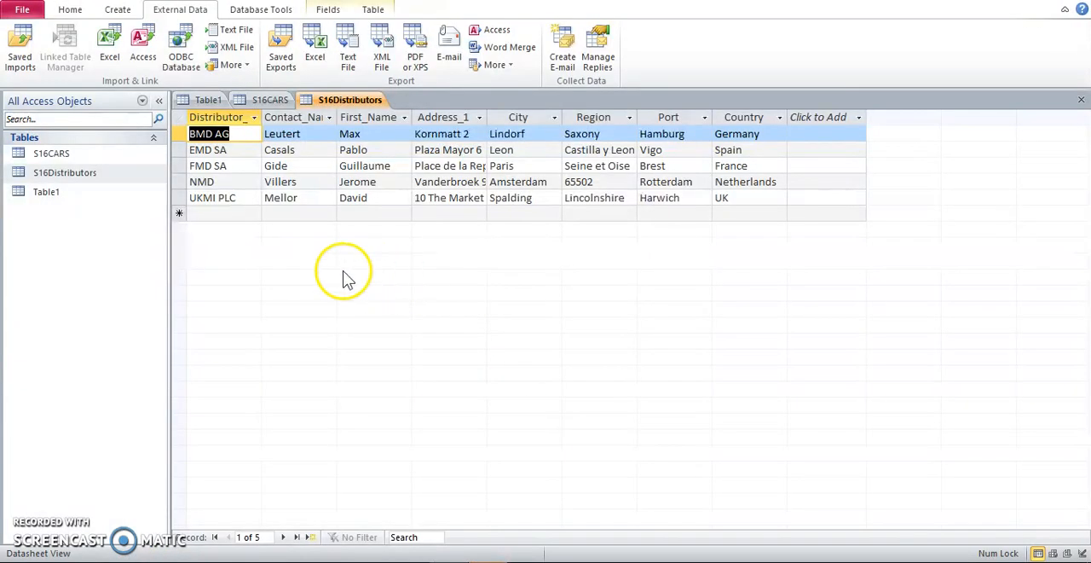
{"action": "left_click", "coordinate": [84, 19]}
{"action": "left_click", "coordinate": [23, 72]}
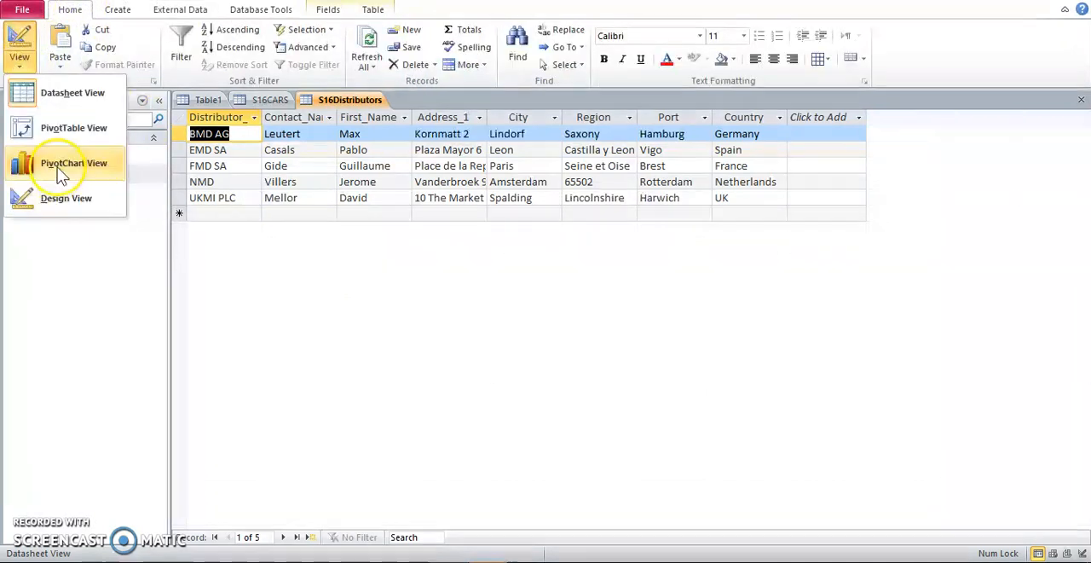
{"action": "left_click", "coordinate": [67, 199]}
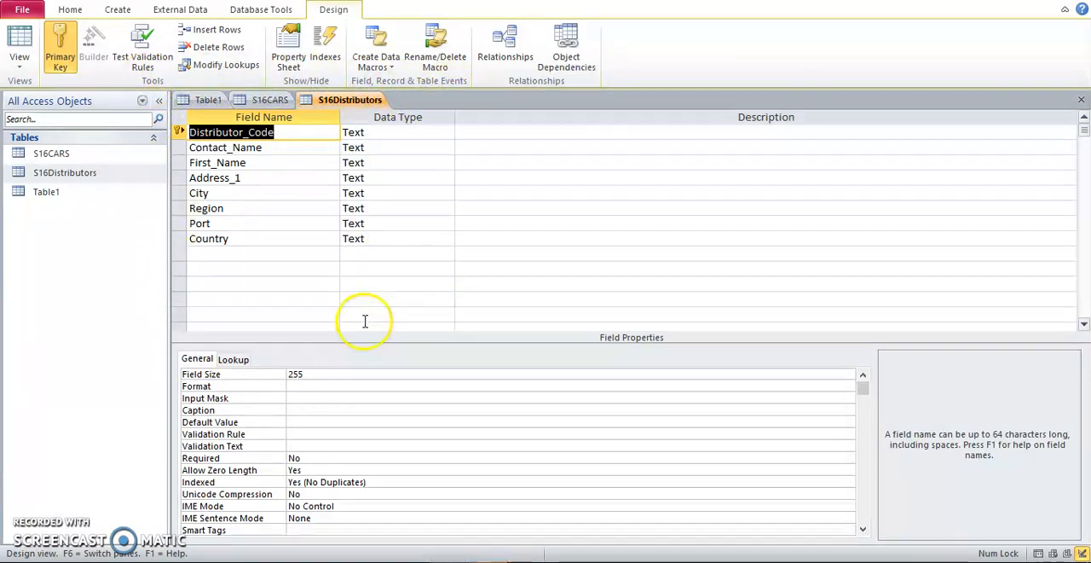
Show the S16CARS table in Design View so its field names and data types can be captured.
{"action": "left_click", "coordinate": [271, 100]}
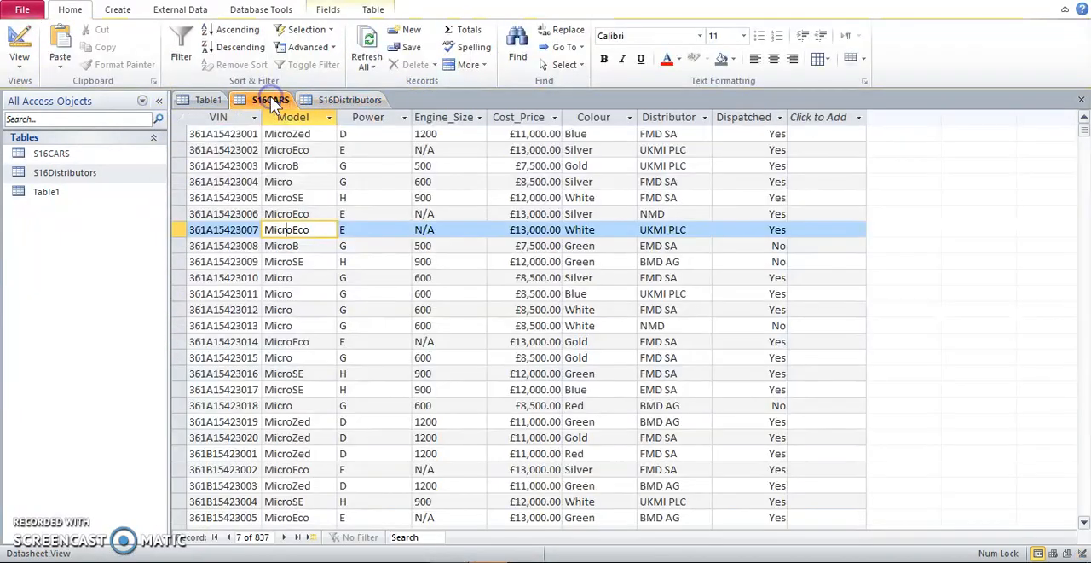
{"action": "left_click", "coordinate": [20, 56]}
{"action": "left_click", "coordinate": [59, 211]}
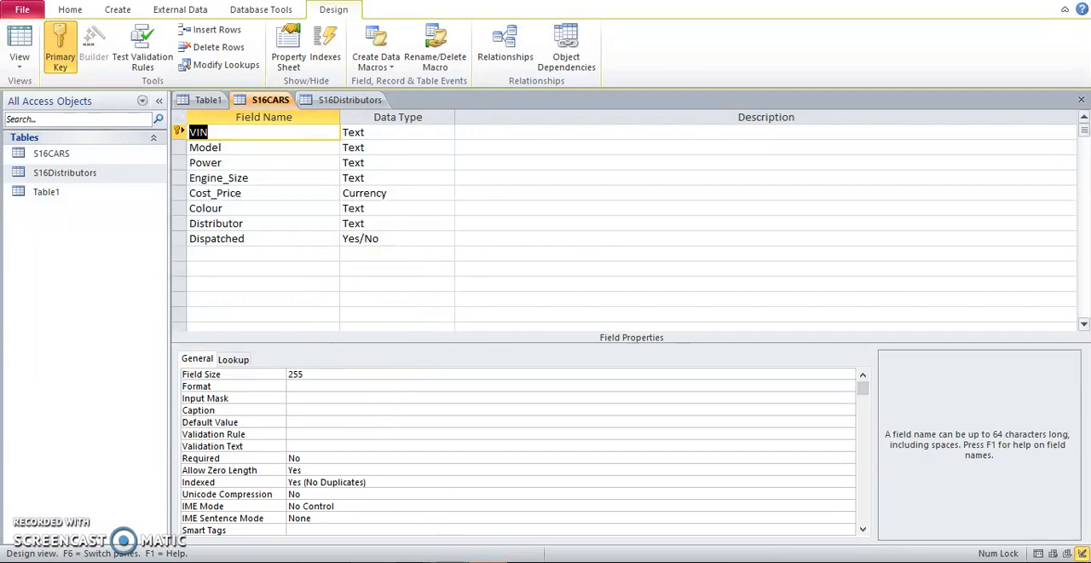
Switch to the Word exam paper and read question 25 about the one-to-many relationship between the two tables.
{"action": "key", "text": "alt+Tab"}
{"action": "left_click", "coordinate": [439, 419]}
{"action": "scroll", "coordinate": [439, 418], "scroll_direction": "down", "scroll_amount": 2}
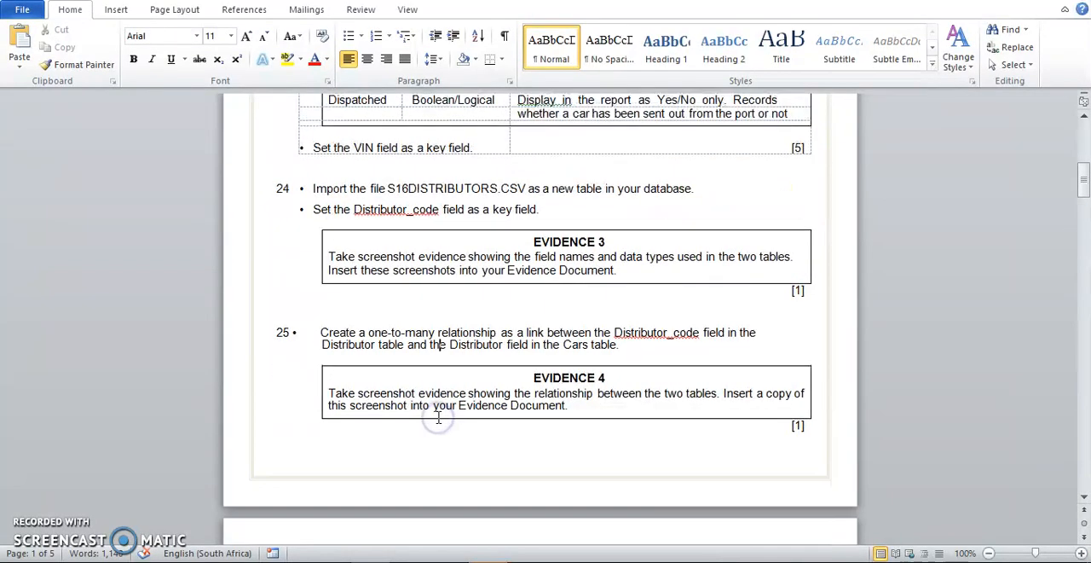
{"action": "scroll", "coordinate": [439, 418], "scroll_direction": "down", "scroll_amount": 1}
{"action": "left_click_drag", "start_coordinate": [368, 294], "coordinate": [523, 293]}
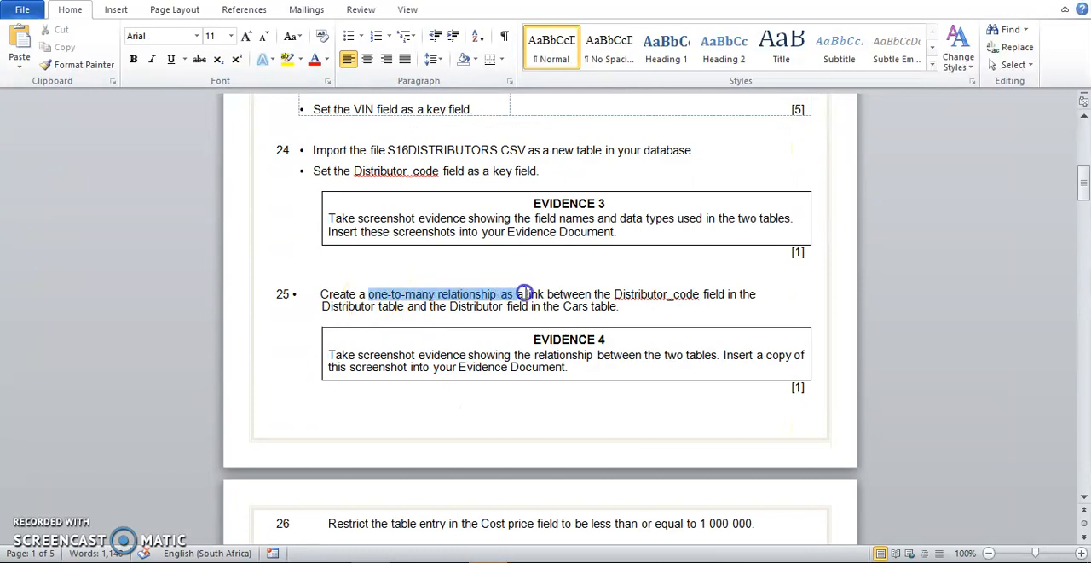
{"action": "left_click_drag", "start_coordinate": [689, 298], "coordinate": [690, 299]}
{"action": "left_click_drag", "start_coordinate": [323, 305], "coordinate": [602, 313]}
{"action": "left_click", "coordinate": [518, 348]}
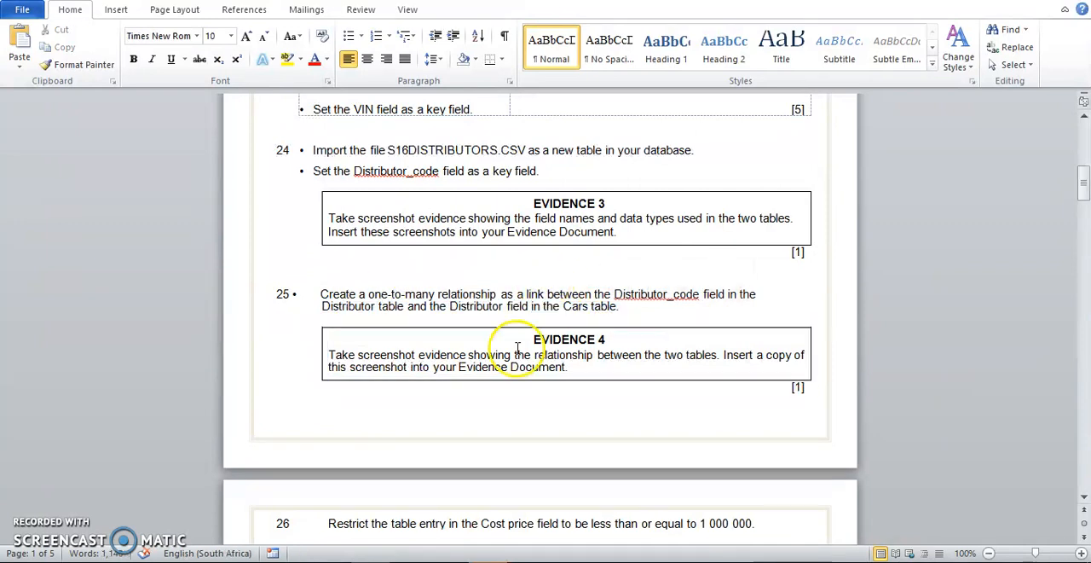
Add S16CARS and S16Distributors to the Relationships window in Access and move S16Distributors further away from S16CARS.
{"action": "left_click", "coordinate": [478, 561]}
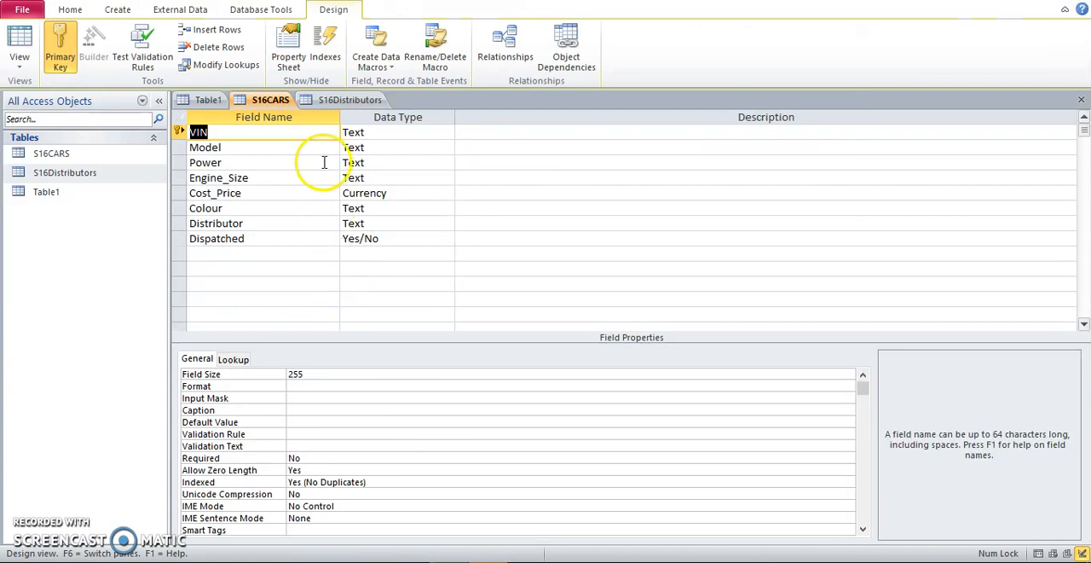
{"action": "left_click", "coordinate": [268, 12]}
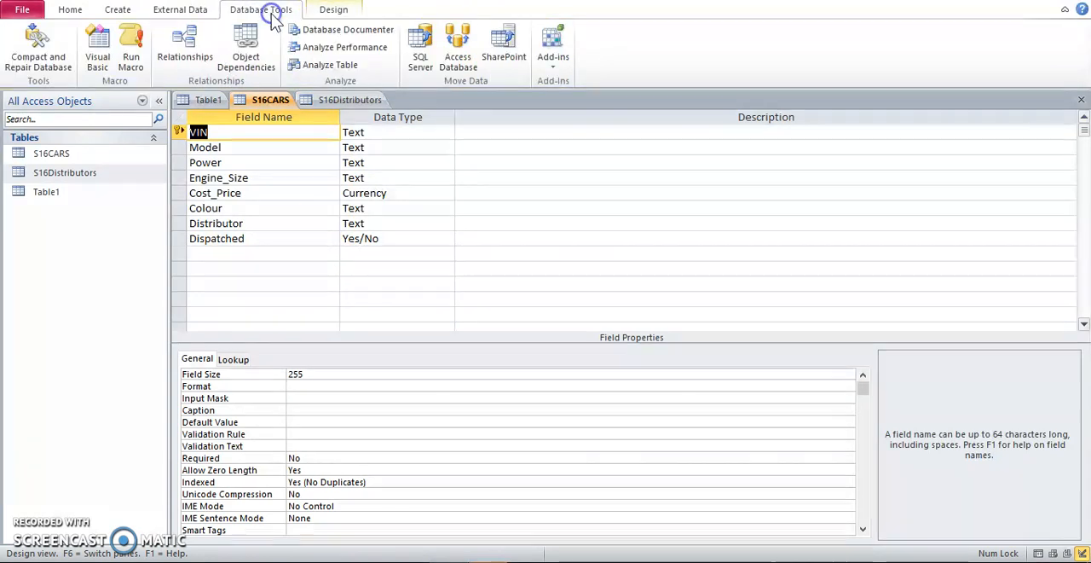
{"action": "left_click", "coordinate": [191, 58]}
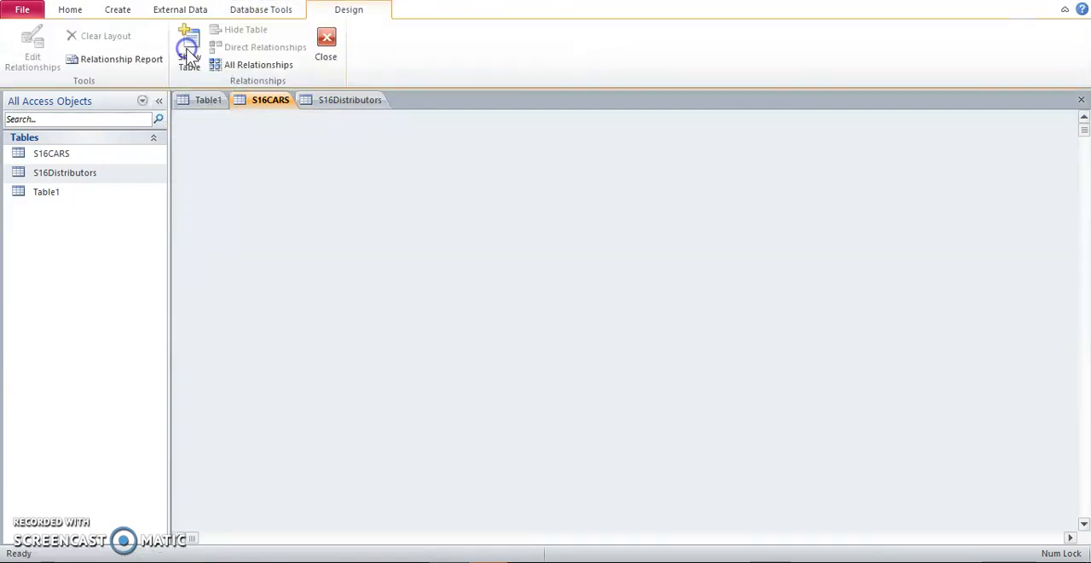
{"action": "double_click", "coordinate": [450, 147]}
{"action": "double_click", "coordinate": [456, 156]}
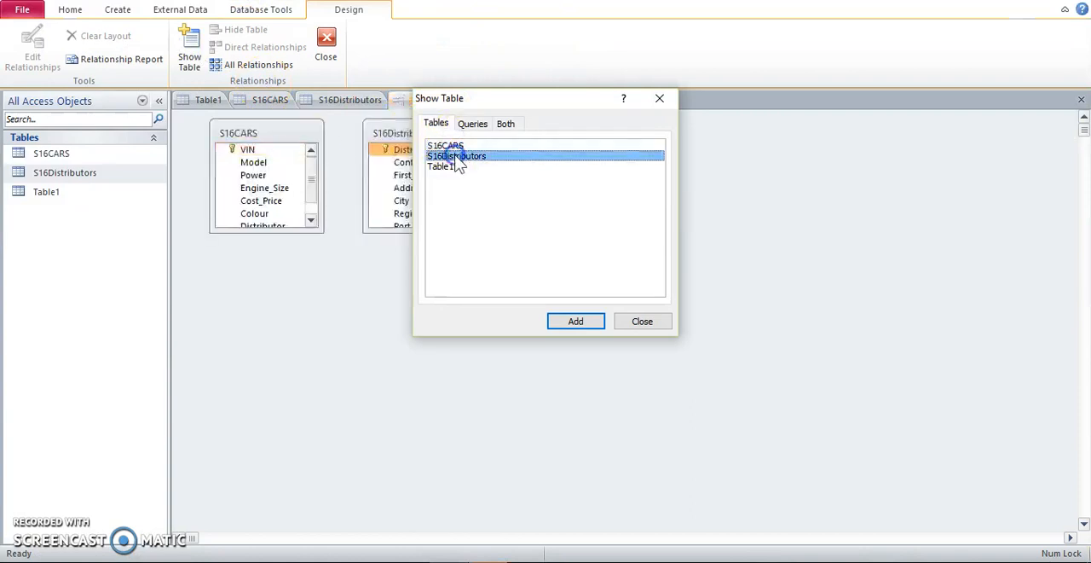
{"action": "left_click", "coordinate": [657, 100]}
{"action": "left_click_drag", "start_coordinate": [457, 137], "coordinate": [618, 123]}
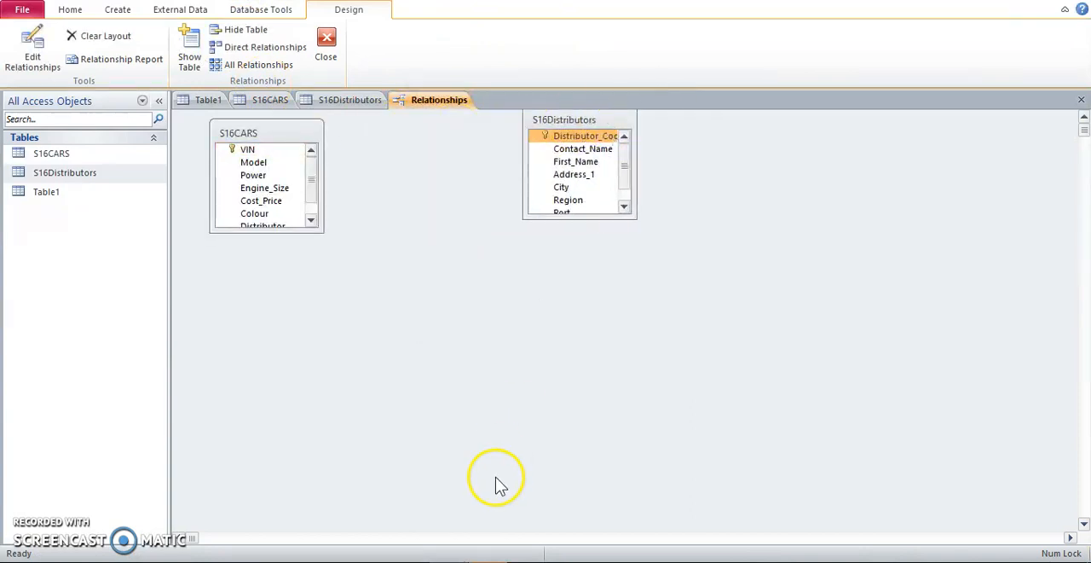
Switch to the Word exam paper and reread which fields and tables question 25 wants linked.
{"action": "left_click", "coordinate": [488, 561]}
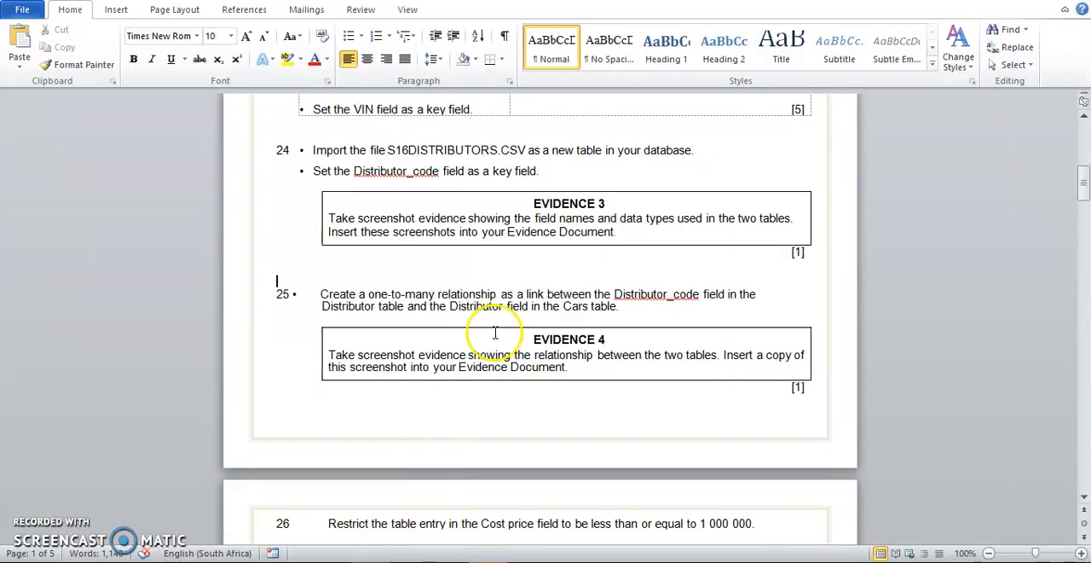
{"action": "left_click", "coordinate": [653, 263]}
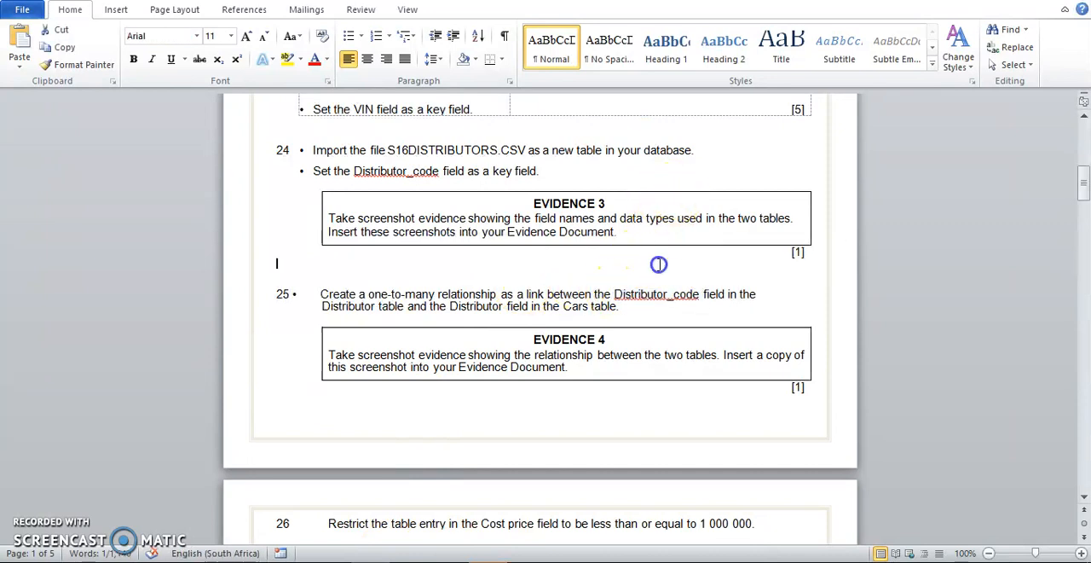
{"action": "left_click_drag", "start_coordinate": [380, 307], "coordinate": [404, 307]}
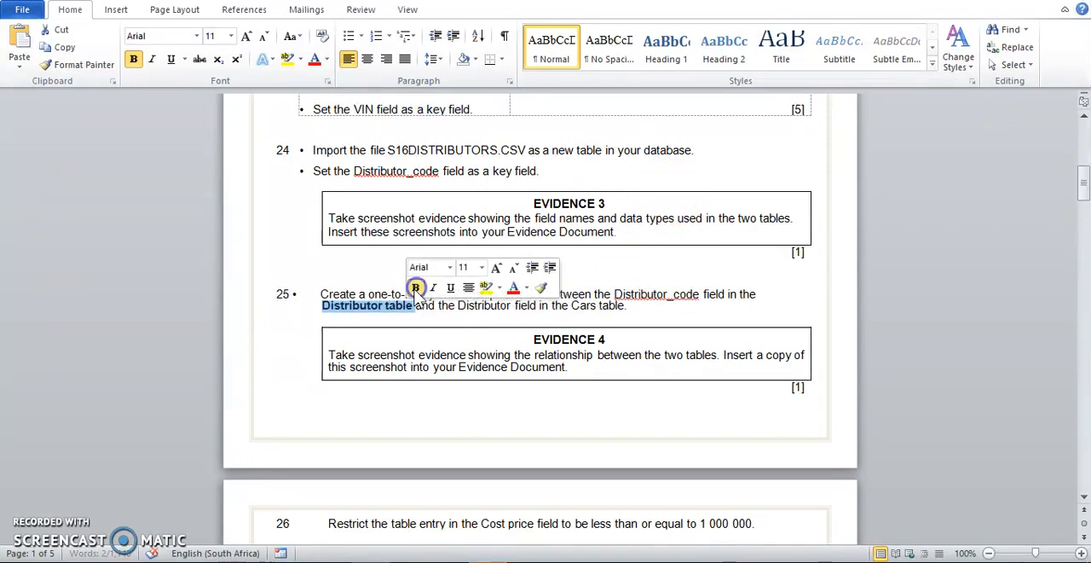
{"action": "left_click", "coordinate": [368, 294]}
Return to Access and enlarge the S16CARS and S16Distributors boxes in the Relationships window to show all their fields.
{"action": "key", "text": "alt+Tab"}
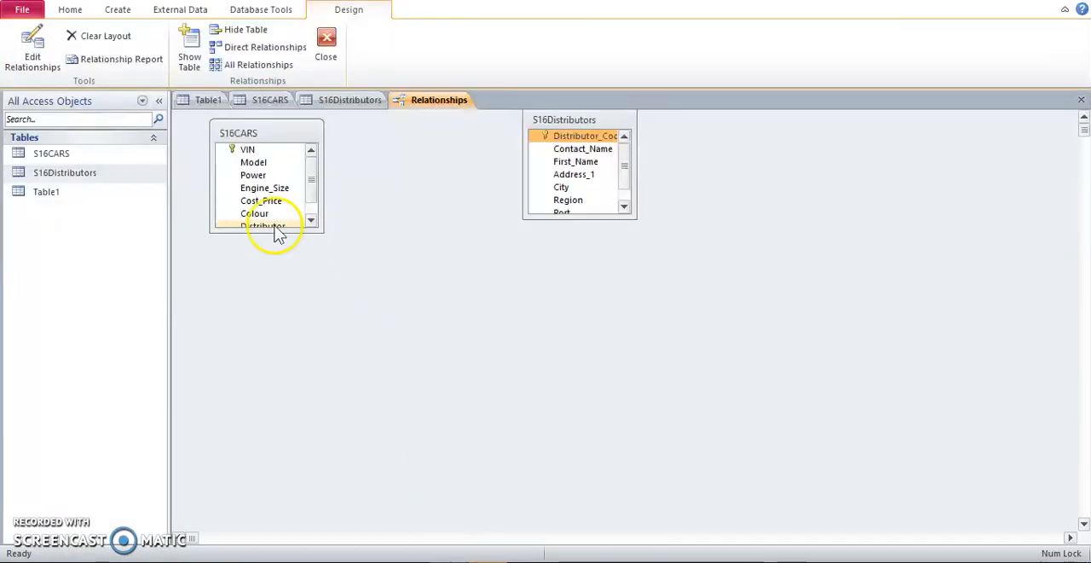
{"action": "left_click_drag", "start_coordinate": [288, 233], "coordinate": [299, 351]}
{"action": "left_click_drag", "start_coordinate": [568, 217], "coordinate": [669, 338]}
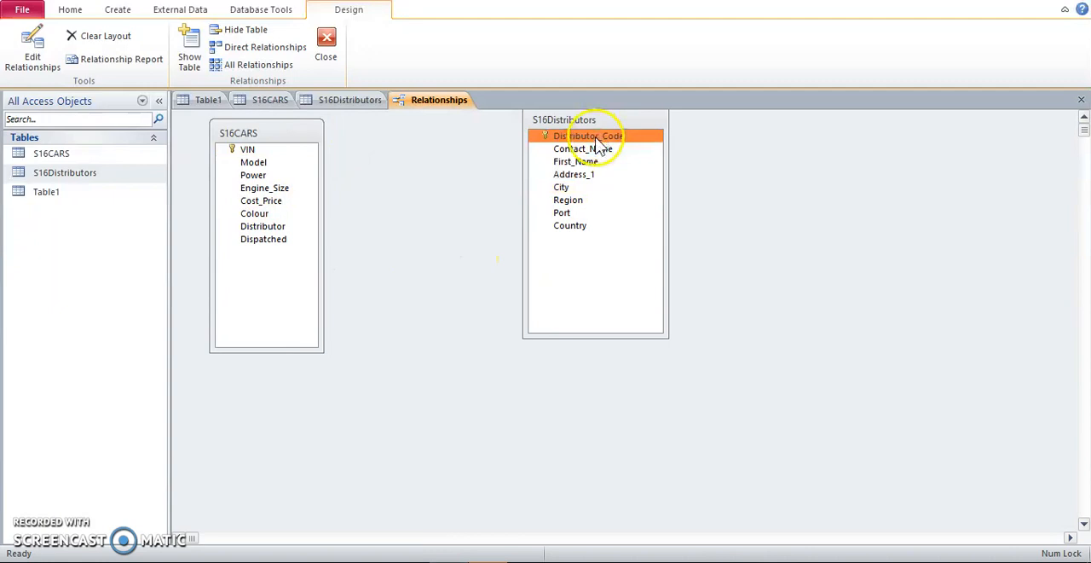
Recheck question 25 in Word and try to link Distributor_Code to the S16CARS Distributor field in Access with referential integrity enforced.
{"action": "key", "text": "alt+Tab"}
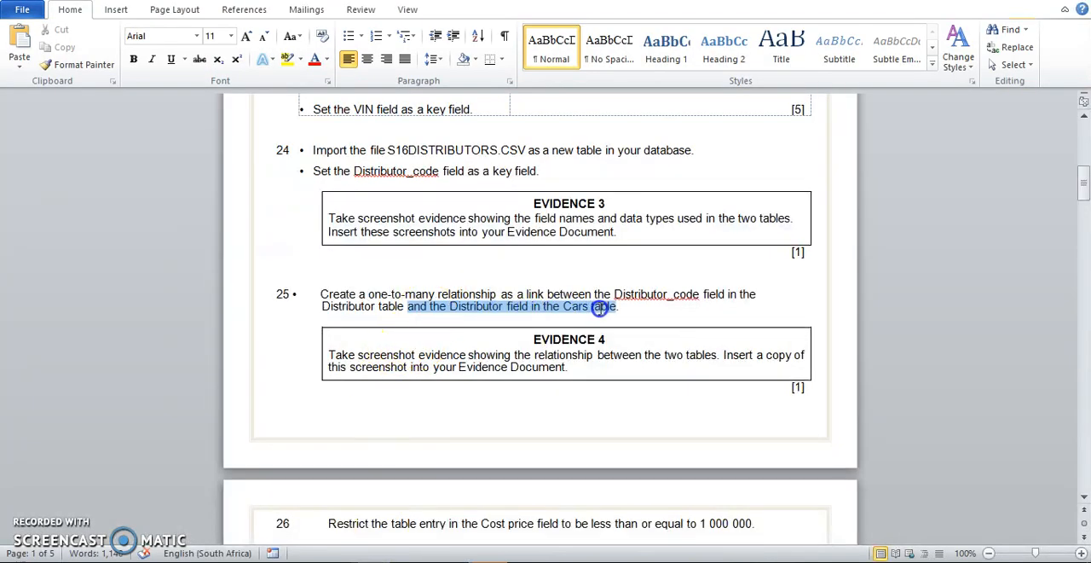
{"action": "left_click", "coordinate": [523, 280]}
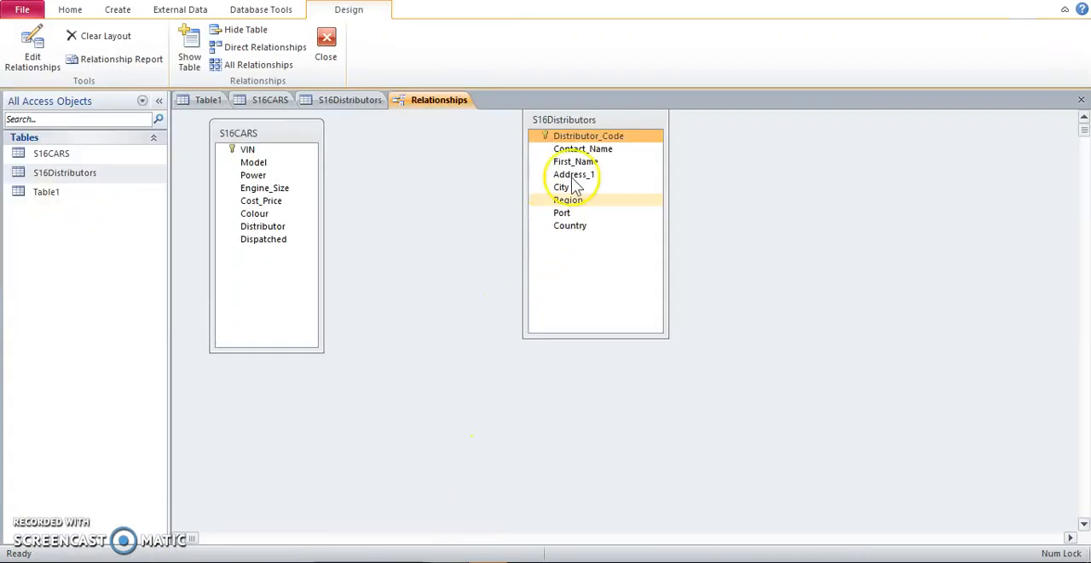
{"action": "left_click_drag", "start_coordinate": [583, 136], "coordinate": [274, 228]}
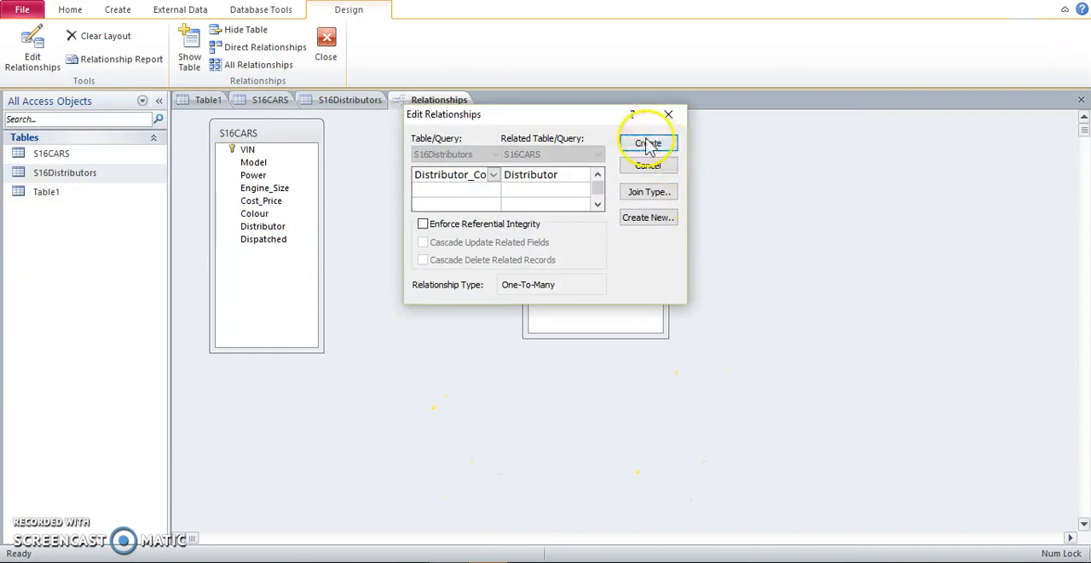
{"action": "left_click", "coordinate": [490, 225]}
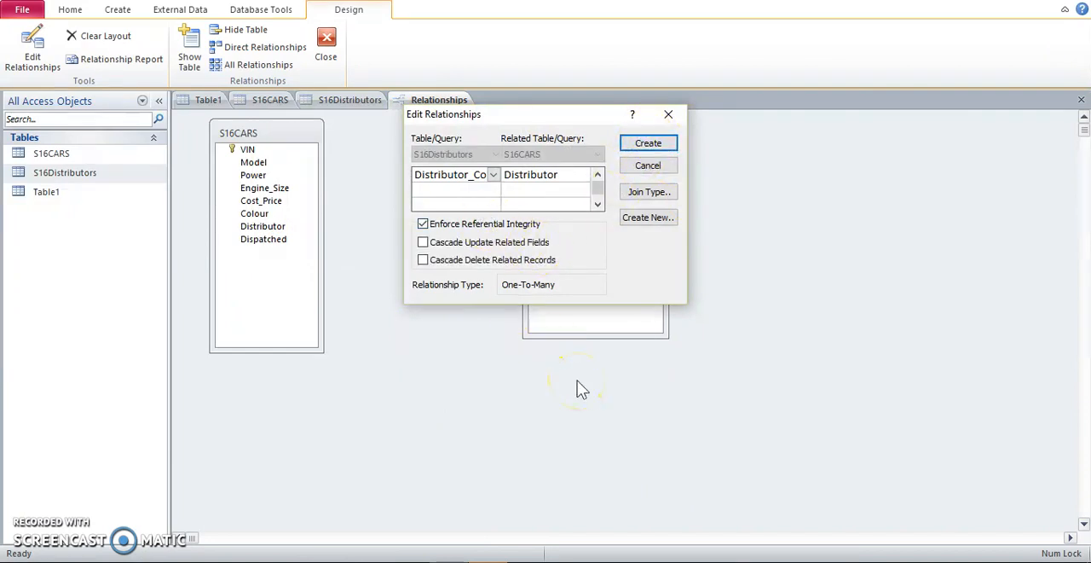
{"action": "left_click", "coordinate": [645, 144]}
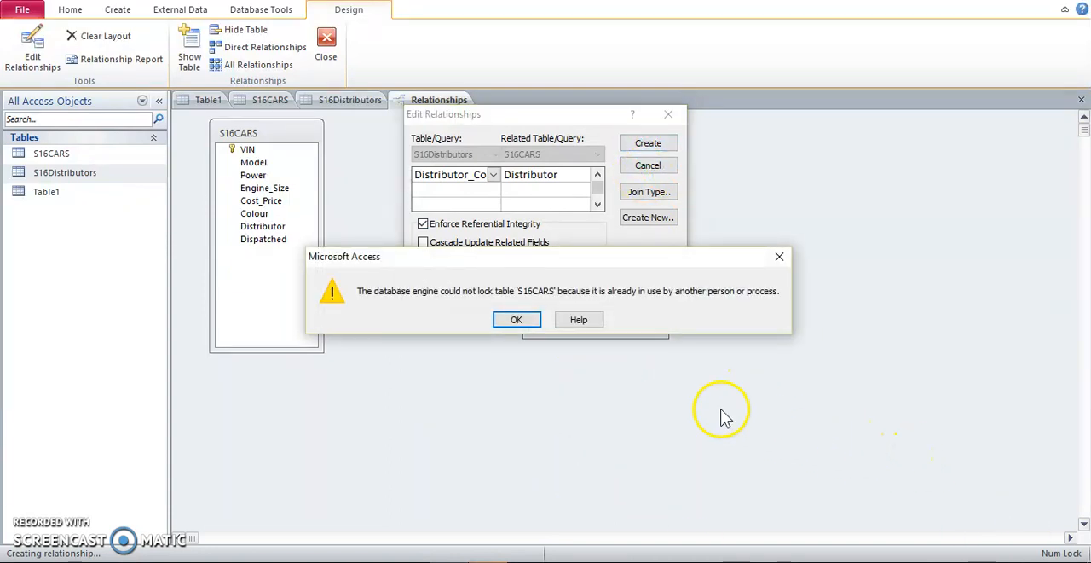
{"action": "left_click", "coordinate": [516, 319]}
{"action": "left_click", "coordinate": [647, 144]}
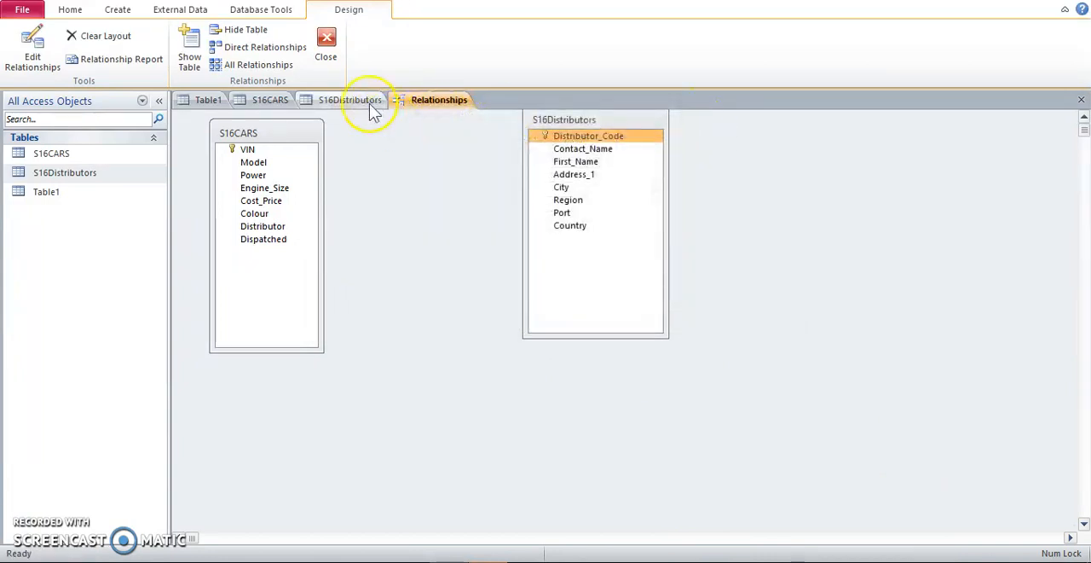
Close the open S16Distributors and S16CARS tables, keeping the Relationships window open.
{"action": "right_click", "coordinate": [373, 102]}
{"action": "left_click", "coordinate": [380, 128]}
{"action": "right_click", "coordinate": [271, 103]}
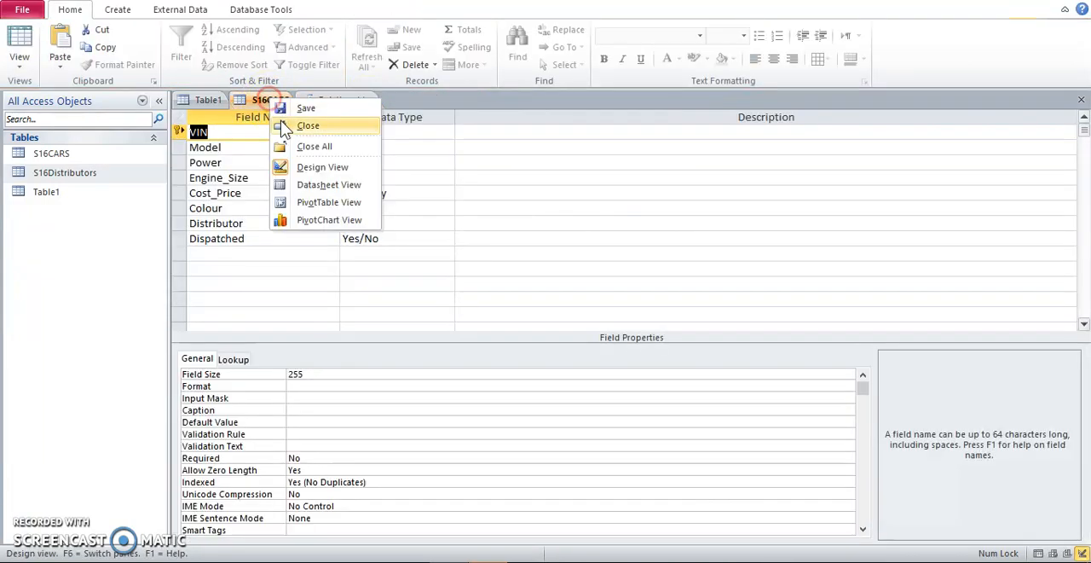
{"action": "left_click", "coordinate": [285, 54]}
Create a one-to-many relationship from Distributor_Code in S16Distributors to Distributor in S16CARS, enforcing referential integrity.
{"action": "left_click_drag", "start_coordinate": [627, 136], "coordinate": [281, 227]}
{"action": "left_click", "coordinate": [499, 228]}
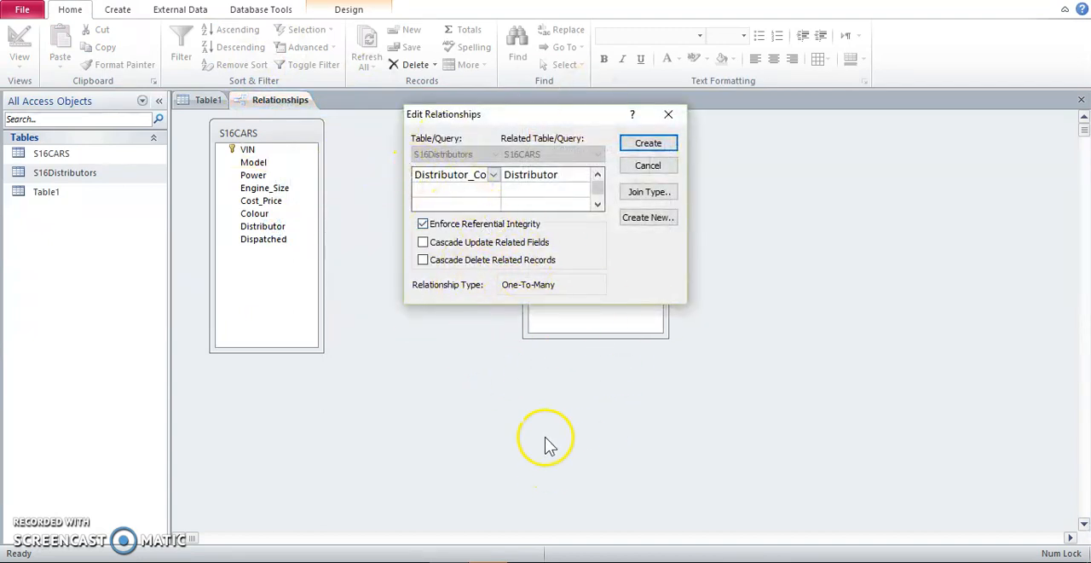
{"action": "left_click", "coordinate": [648, 144]}
{"action": "left_click", "coordinate": [699, 407]}
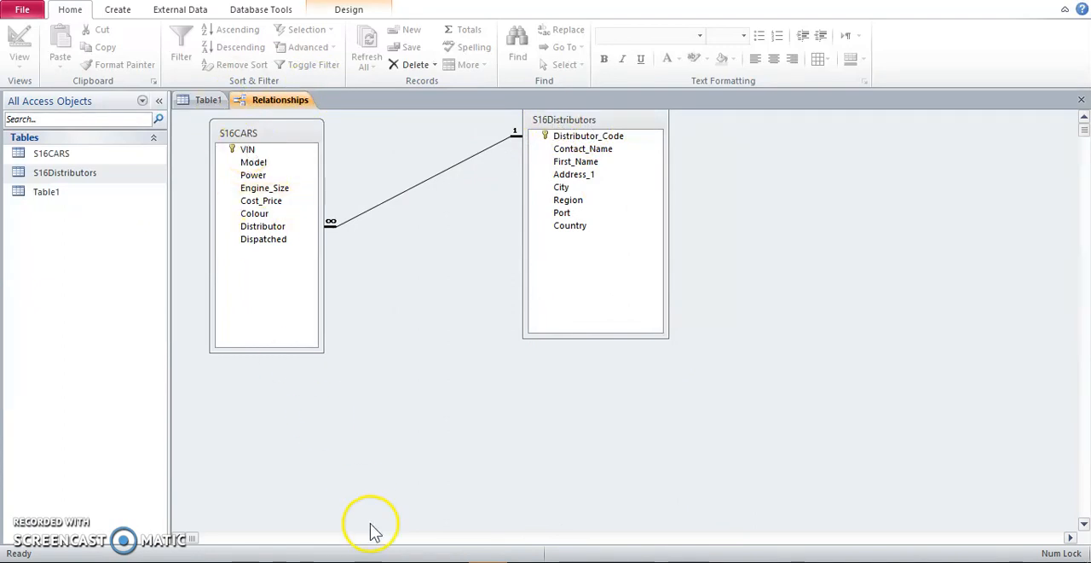
Switch to the Word exam paper and read the Evidence 4 screenshot instructions.
{"action": "key", "text": "alt+Tab"}
{"action": "left_click_drag", "start_coordinate": [357, 355], "coordinate": [654, 360]}
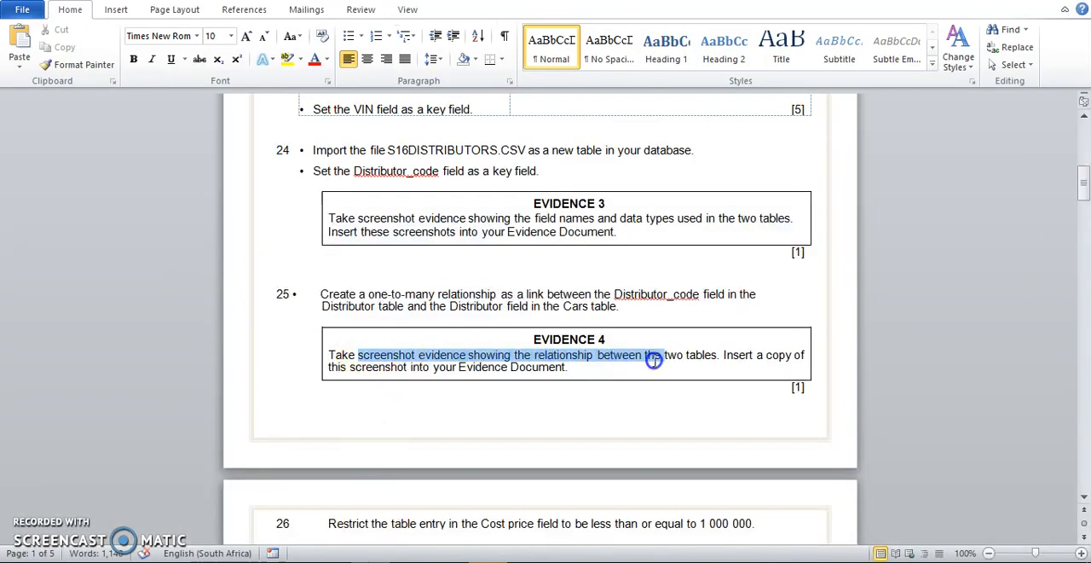
{"action": "left_click", "coordinate": [690, 390]}
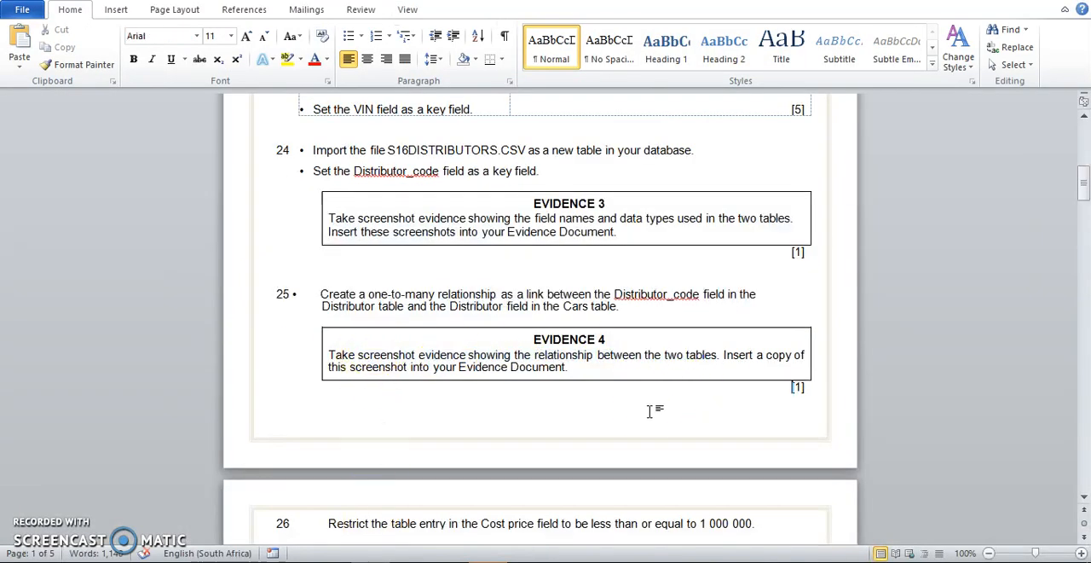